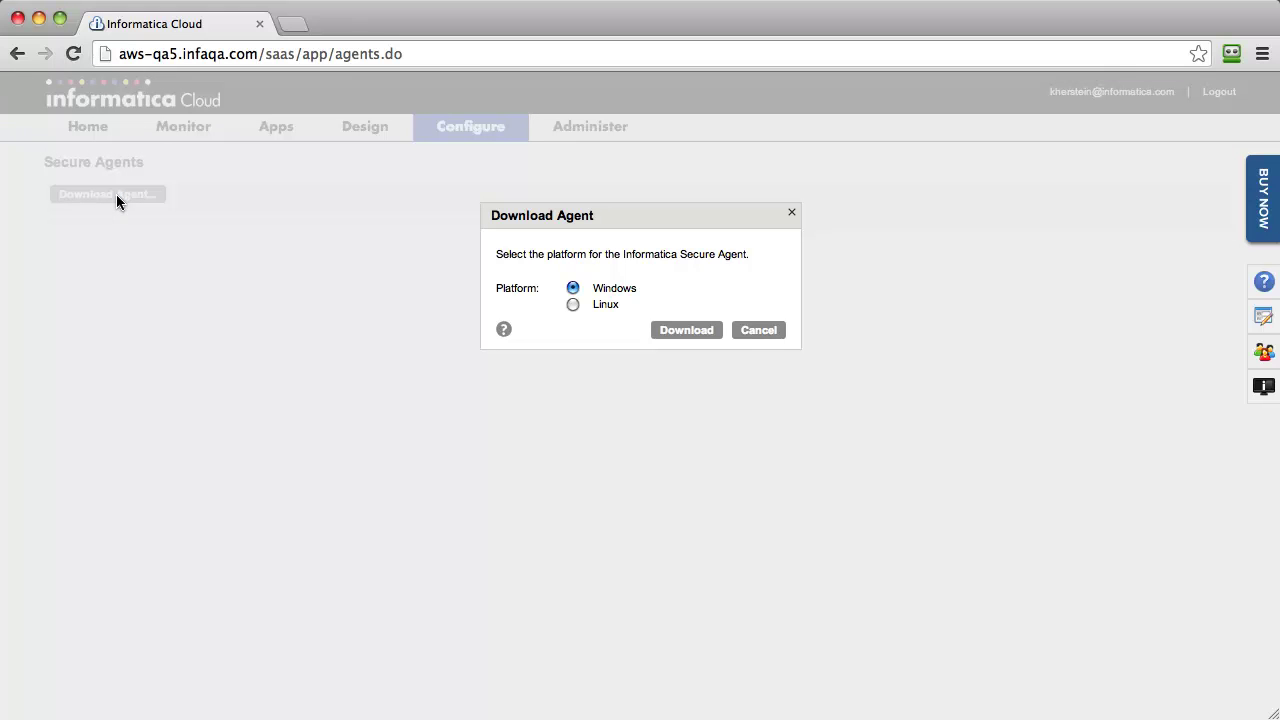
Step: Download the Windows Secure Agent installer and install it into the default Program Files folder
{"action": "left_click", "coordinate": [686, 330]}
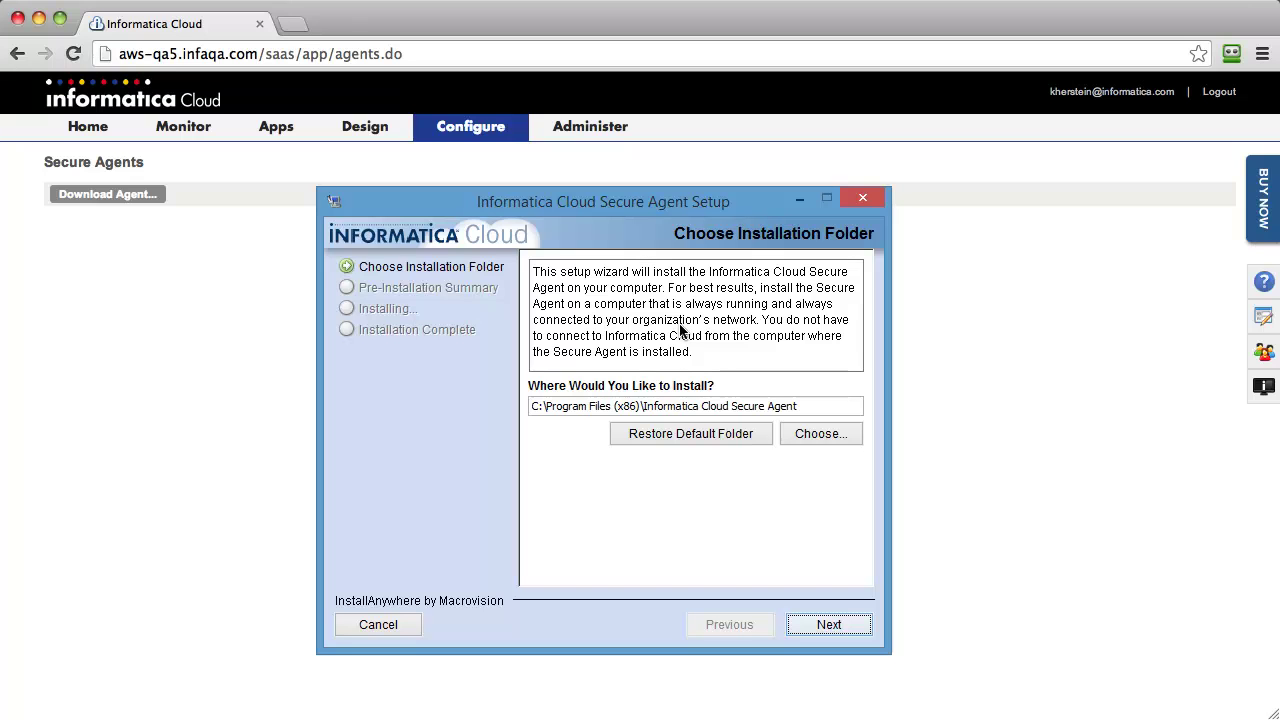
{"action": "left_click", "coordinate": [826, 626]}
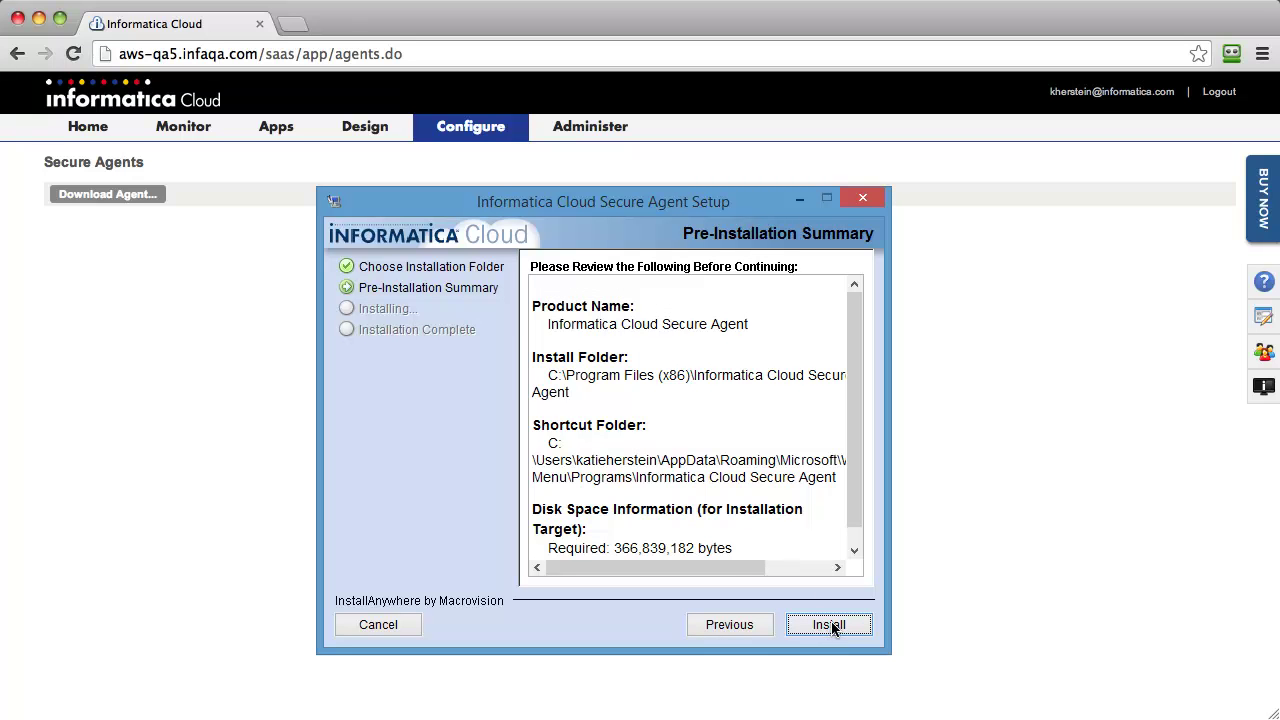
{"action": "left_click", "coordinate": [829, 625]}
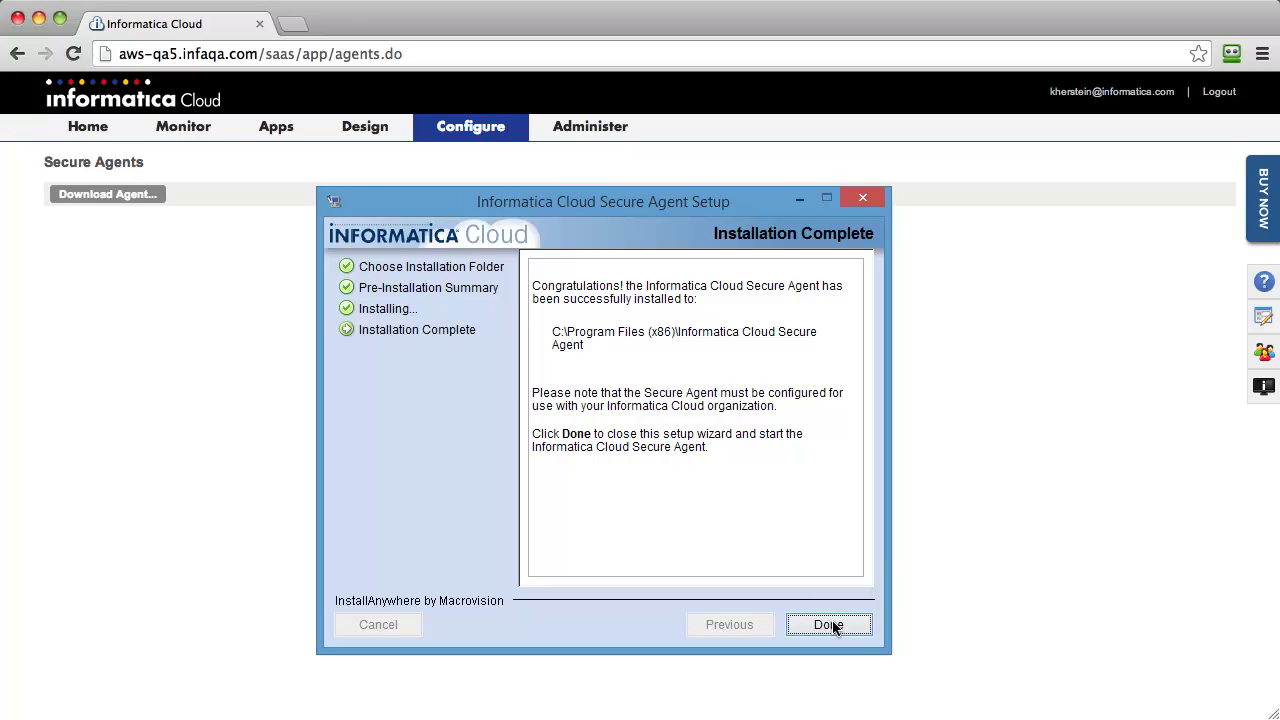
{"action": "left_click", "coordinate": [836, 626]}
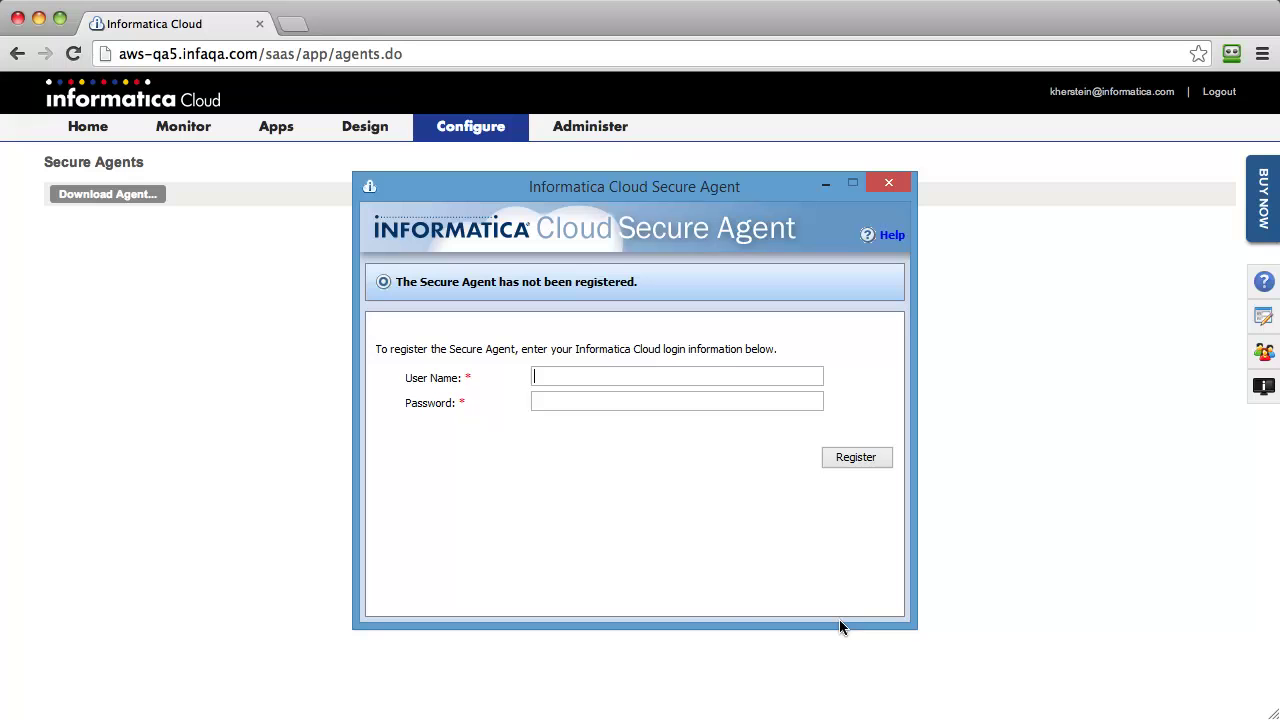
Step: Register the Secure Agent with the Informatica Cloud user name and account password, then close its window
{"action": "left_click", "coordinate": [570, 376]}
{"action": "key", "text": "Tab"}
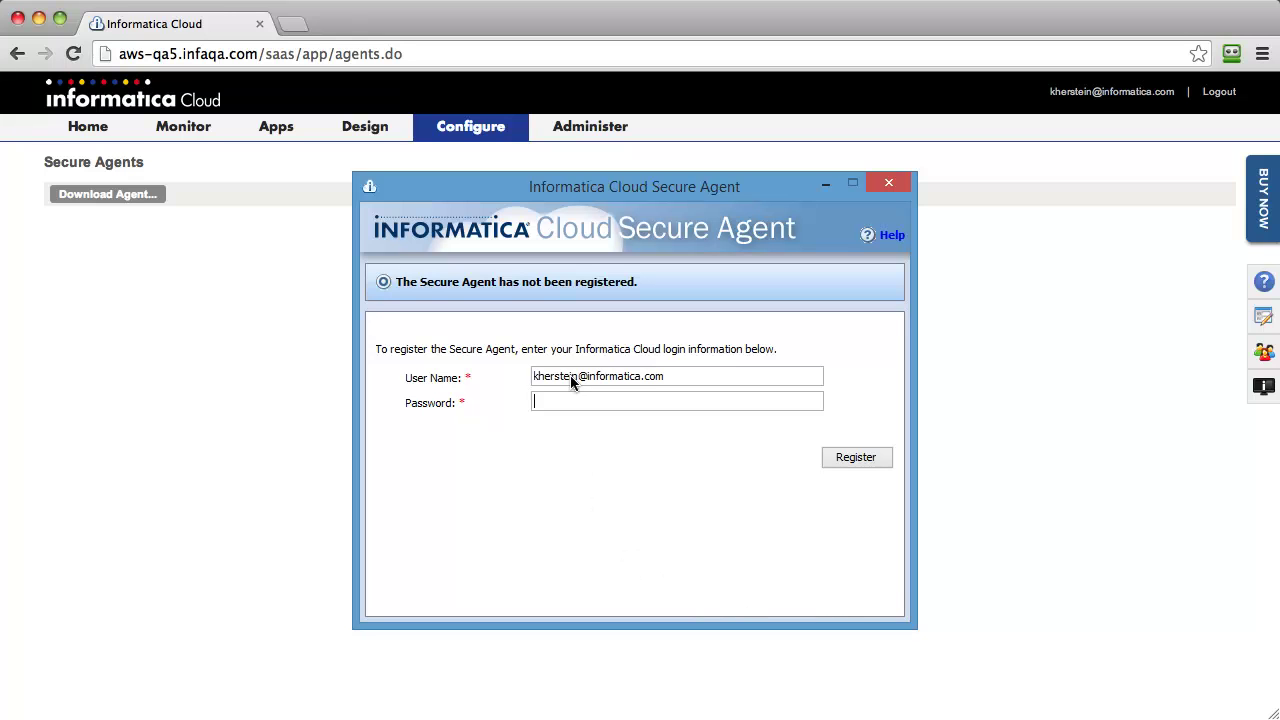
{"action": "type", "text": "********"}
{"action": "left_click", "coordinate": [856, 457]}
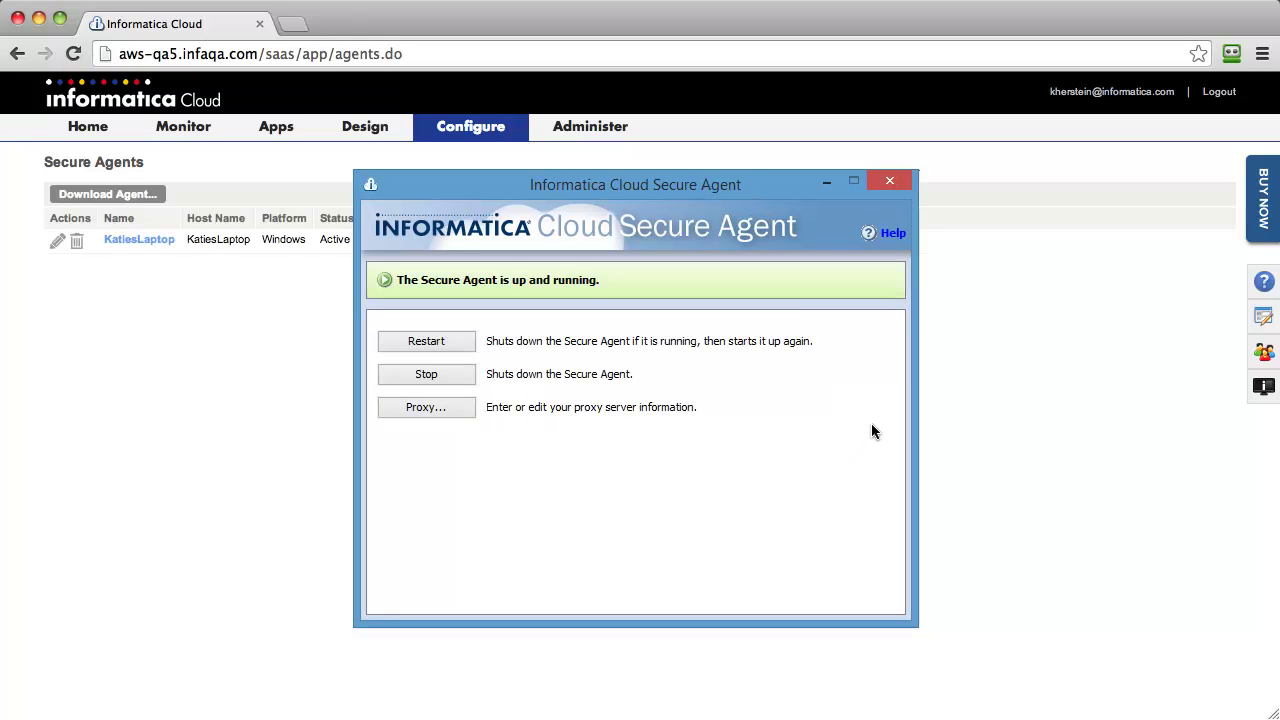
{"action": "left_click", "coordinate": [889, 180]}
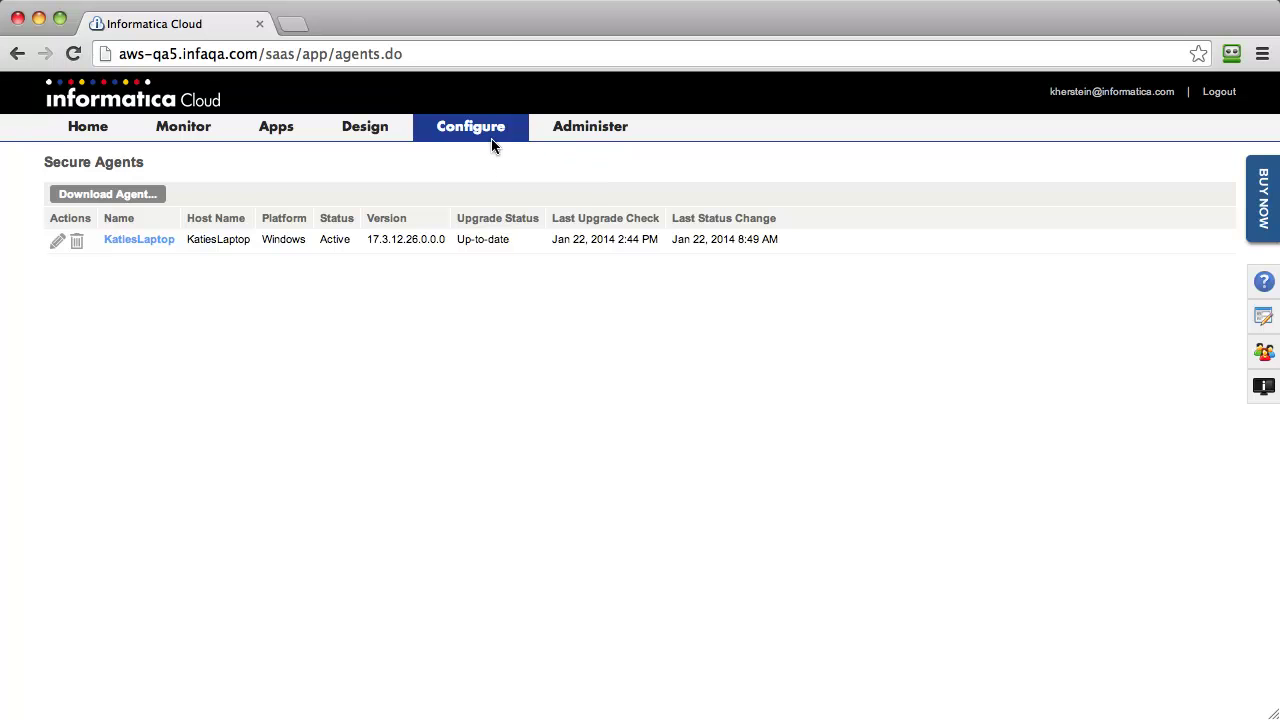
Step: Start a new connection named 'Salesforce Sandbox' with type Salesforce
{"action": "mouse_move", "coordinate": [486, 134]}
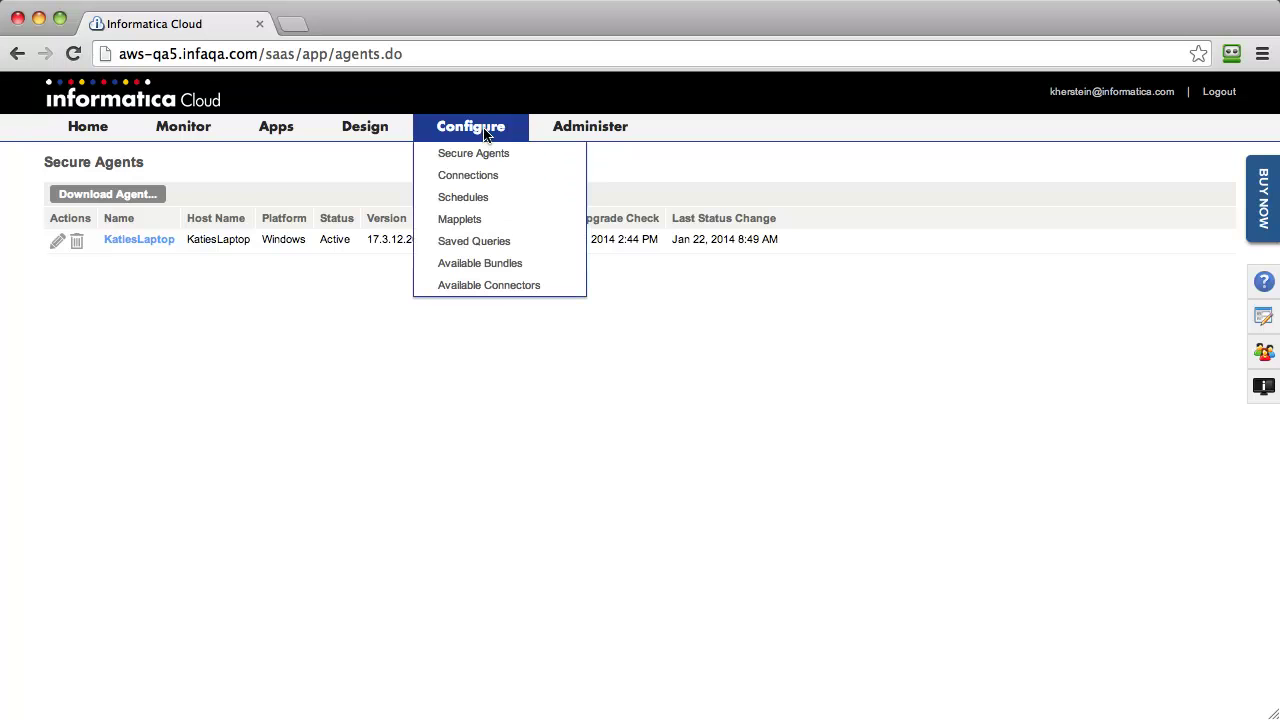
{"action": "left_click", "coordinate": [479, 176]}
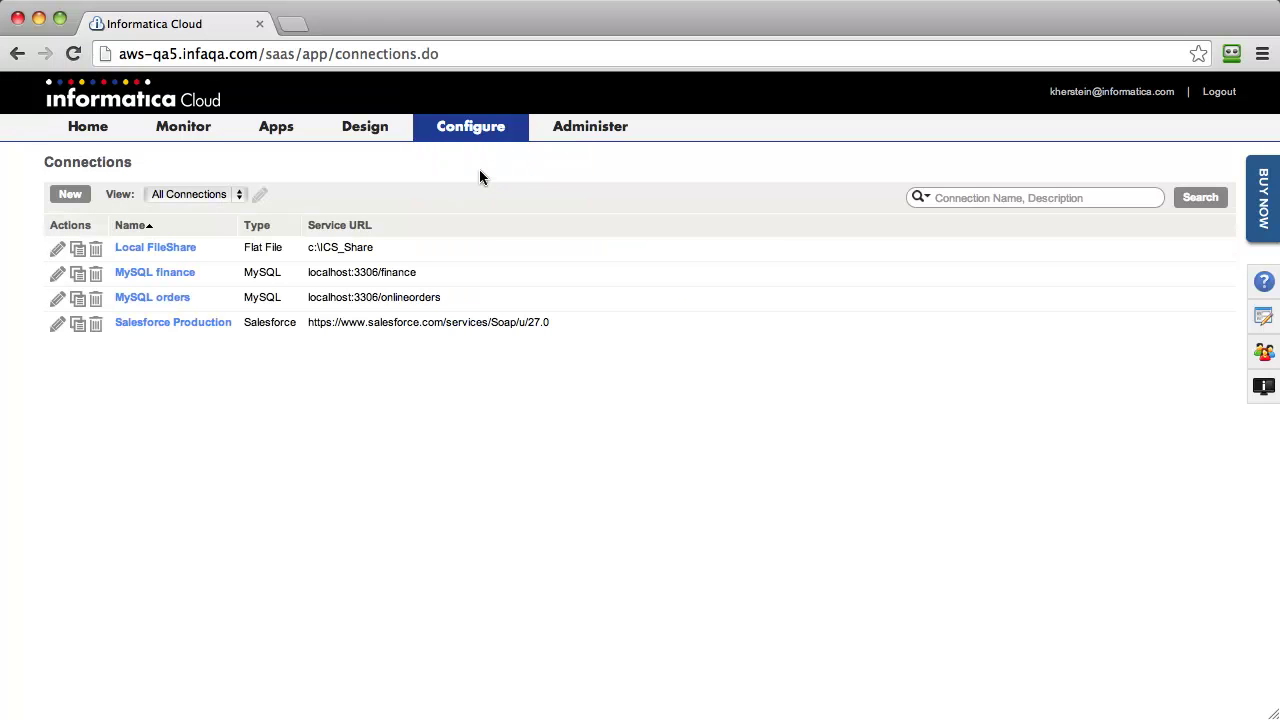
{"action": "left_click", "coordinate": [66, 196]}
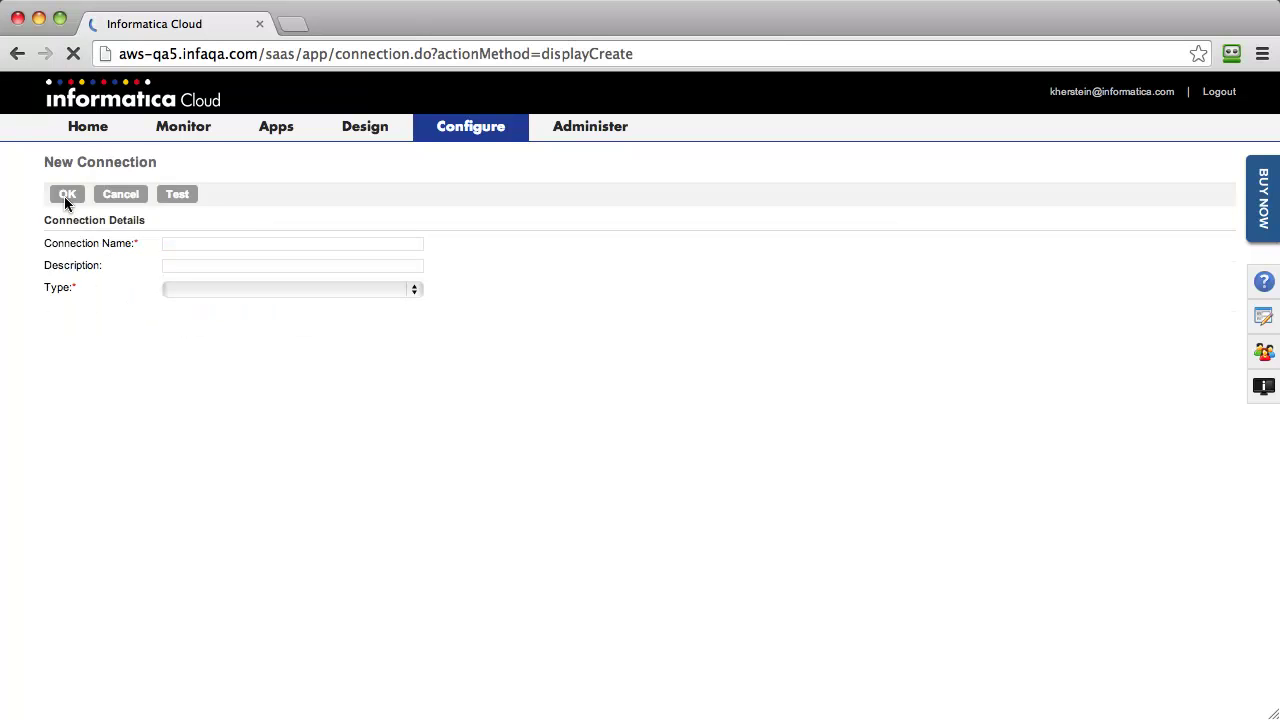
{"action": "left_click", "coordinate": [215, 243]}
{"action": "type", "text": "Salesforce Sandbox"}
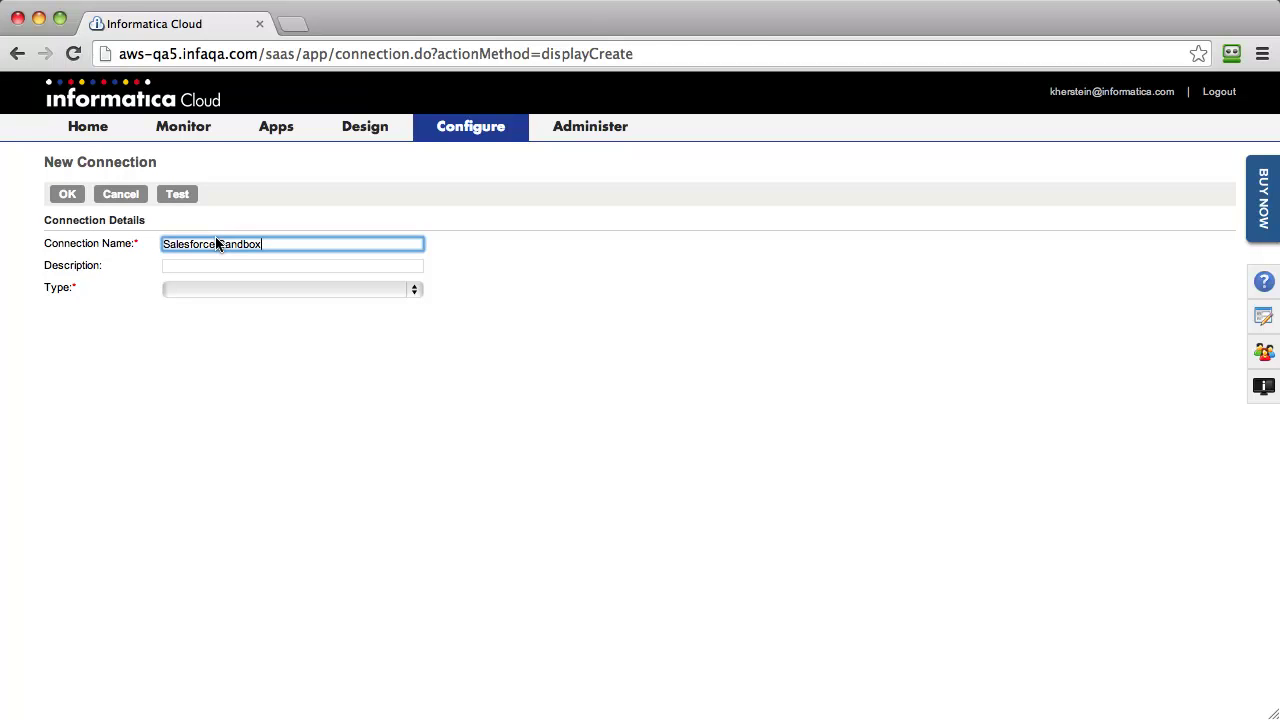
{"action": "left_click", "coordinate": [207, 287]}
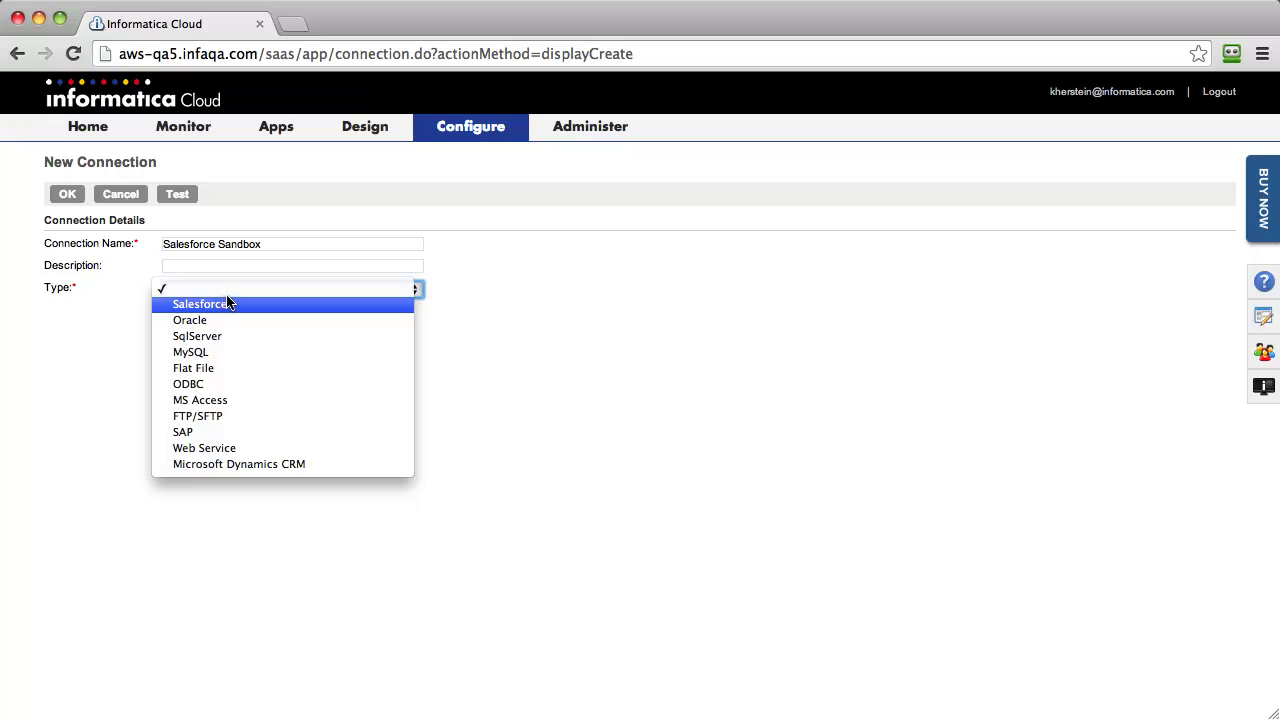
{"action": "left_click", "coordinate": [228, 303]}
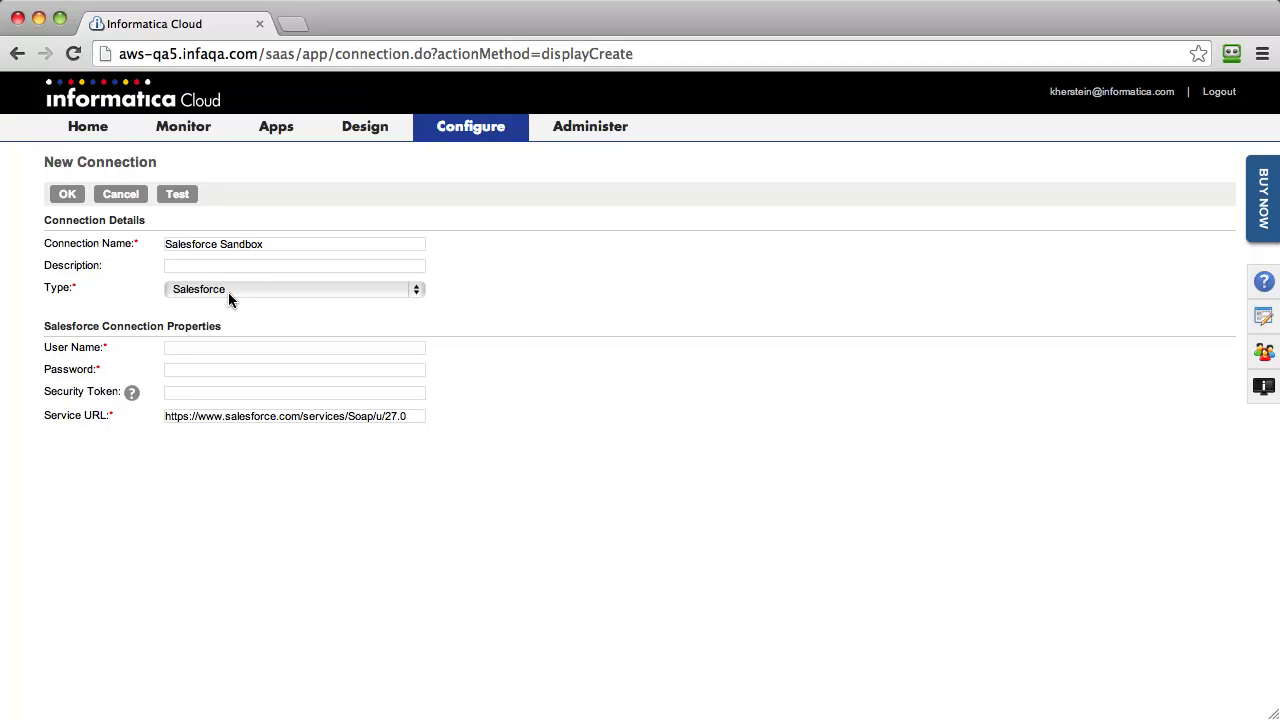
Step: Paste in the Salesforce user name and security token, test the connection, and save it
{"action": "left_click", "coordinate": [172, 355]}
{"action": "key", "text": "super+v"}
{"action": "left_click", "coordinate": [213, 394]}
{"action": "key", "text": "super+v"}
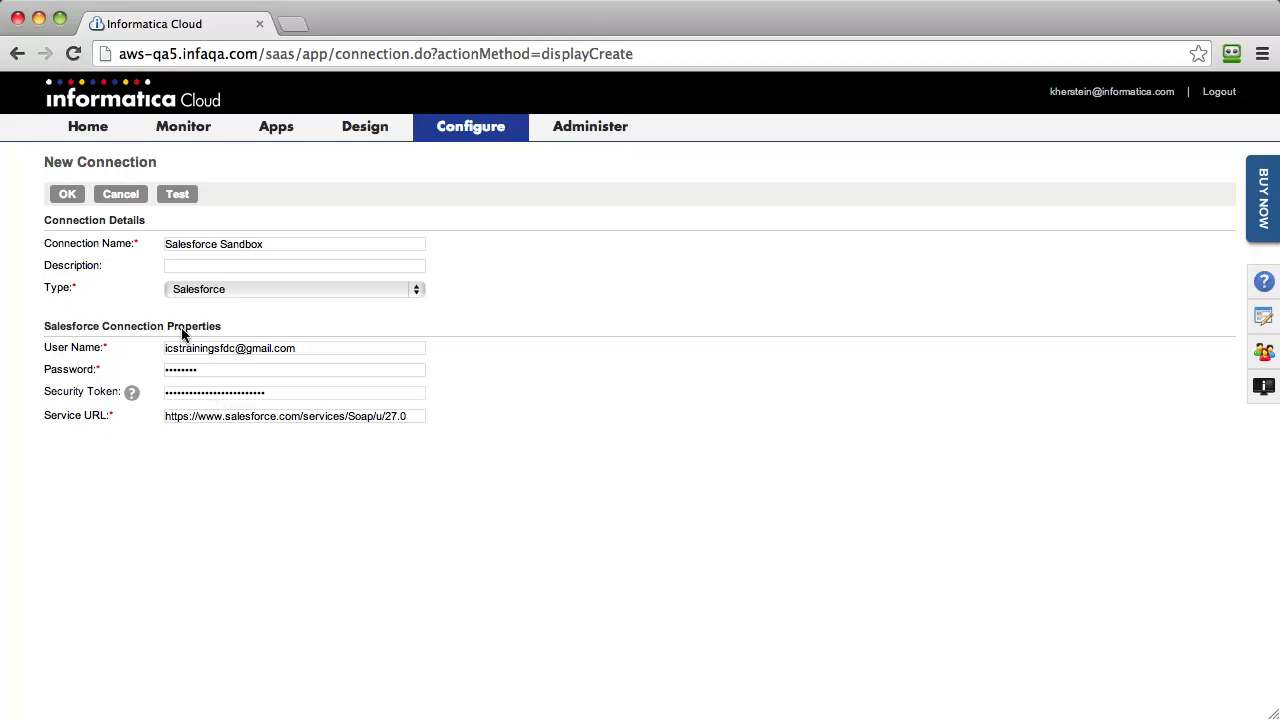
{"action": "left_click", "coordinate": [178, 194]}
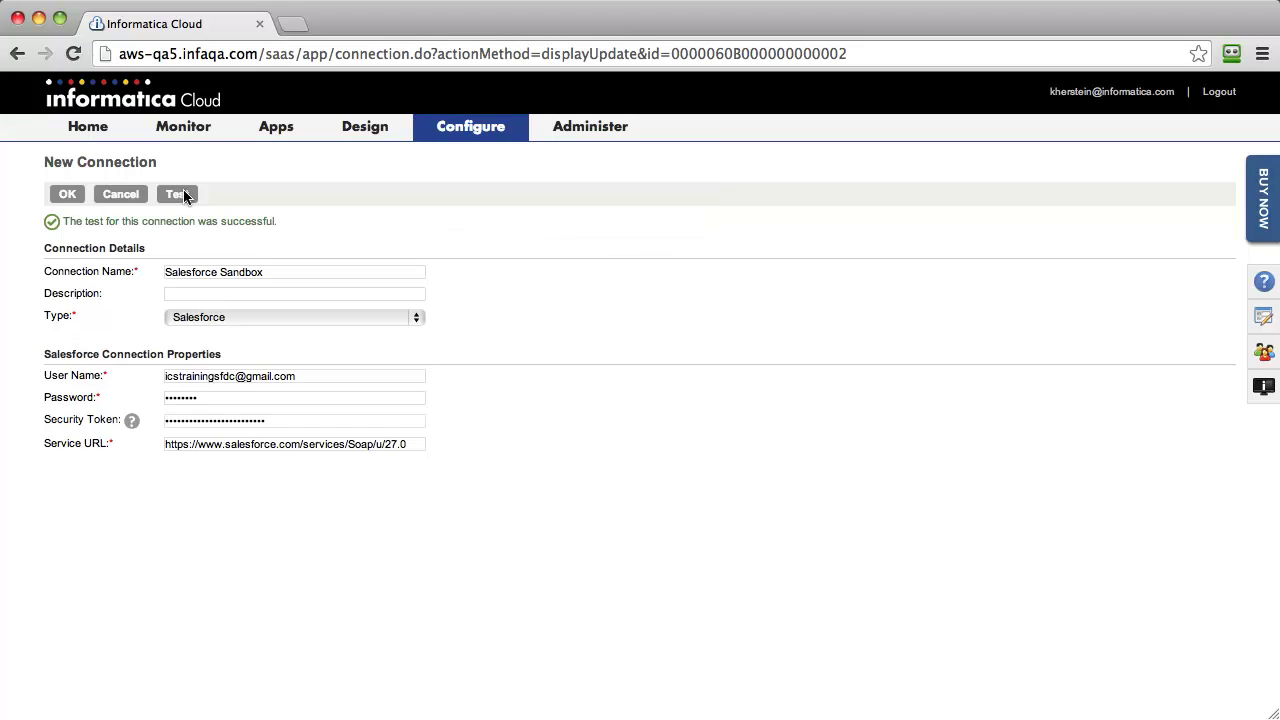
{"action": "left_click", "coordinate": [63, 194]}
Step: Open the Home page to see the apps list and the active Secure Agent
{"action": "left_click", "coordinate": [93, 127]}
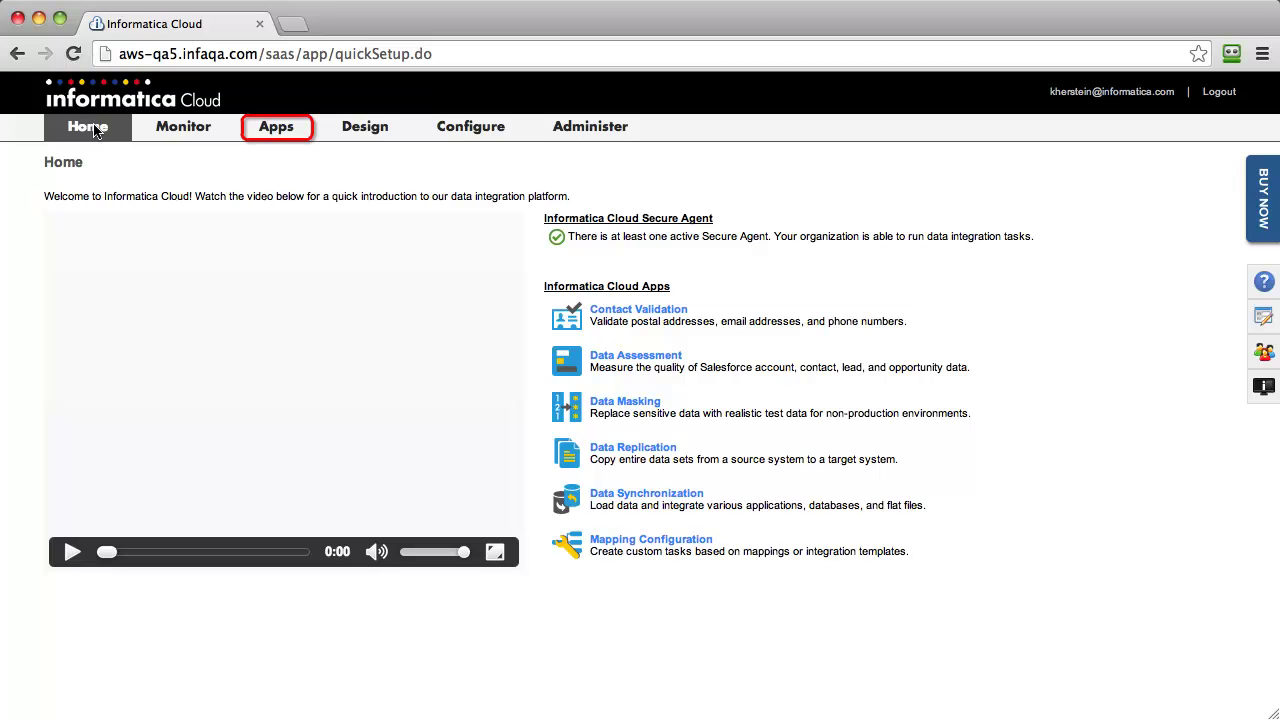
Step: Create a Data Synchronization task 'Upsert Accounts' described as 'Upsert Accounts from flat file to SFDC accounts.'
{"action": "left_click", "coordinate": [284, 134]}
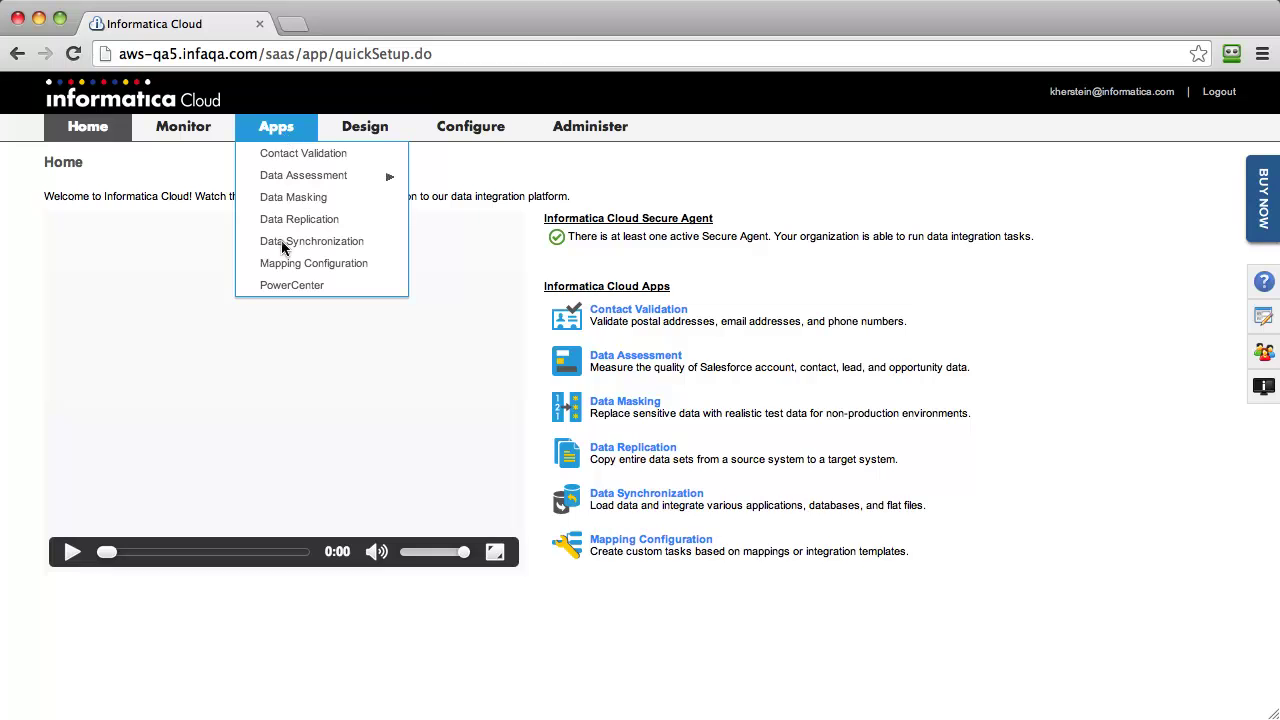
{"action": "left_click", "coordinate": [282, 241]}
{"action": "left_click", "coordinate": [71, 199]}
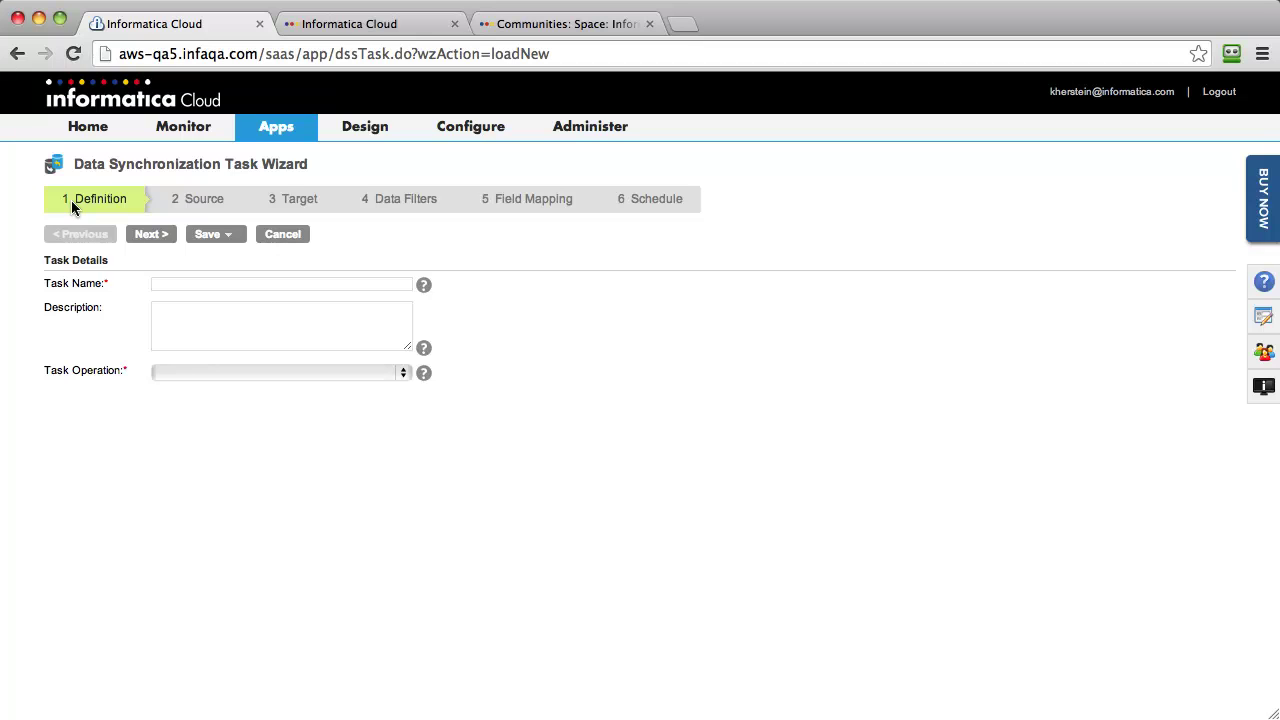
{"action": "left_click", "coordinate": [164, 284]}
{"action": "type", "text": "Upsert Accounts"}
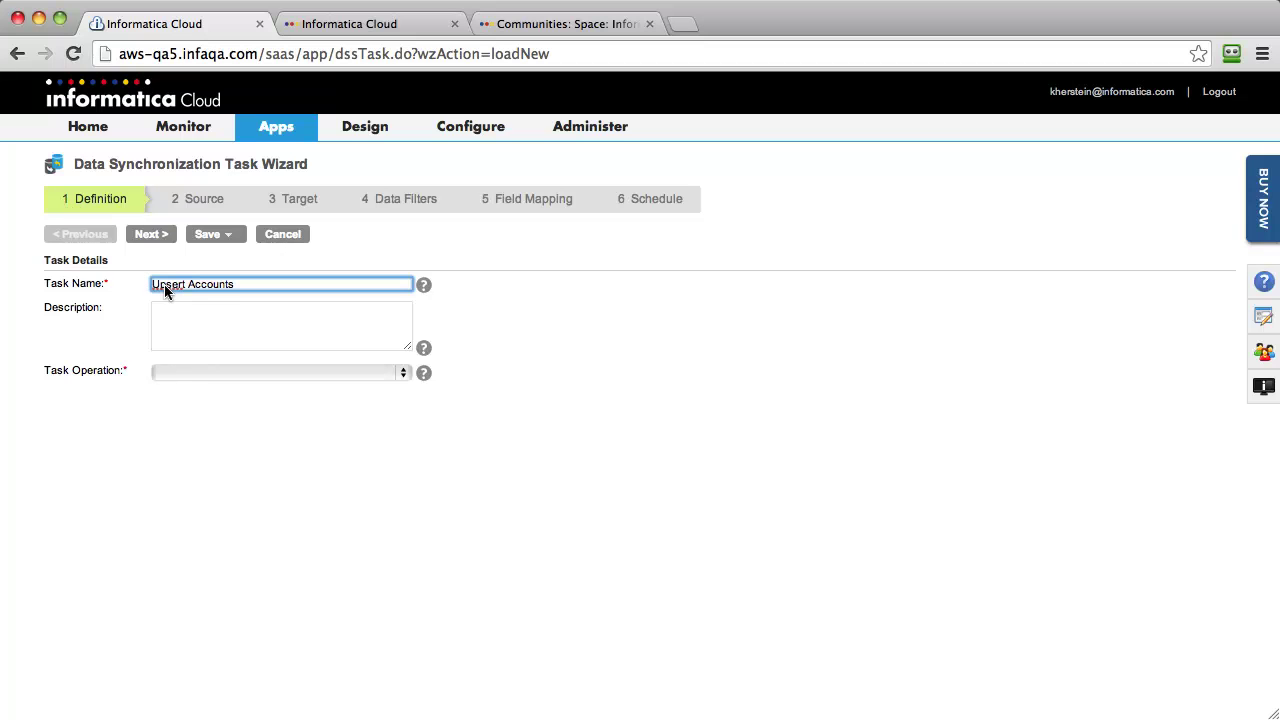
{"action": "left_click", "coordinate": [310, 317]}
{"action": "type", "text": "Upsert Accounts from flat file to SFDC accounts."}
Step: Set the task operation to Upsert (Update or Insert) and continue to Source
{"action": "left_click", "coordinate": [391, 376]}
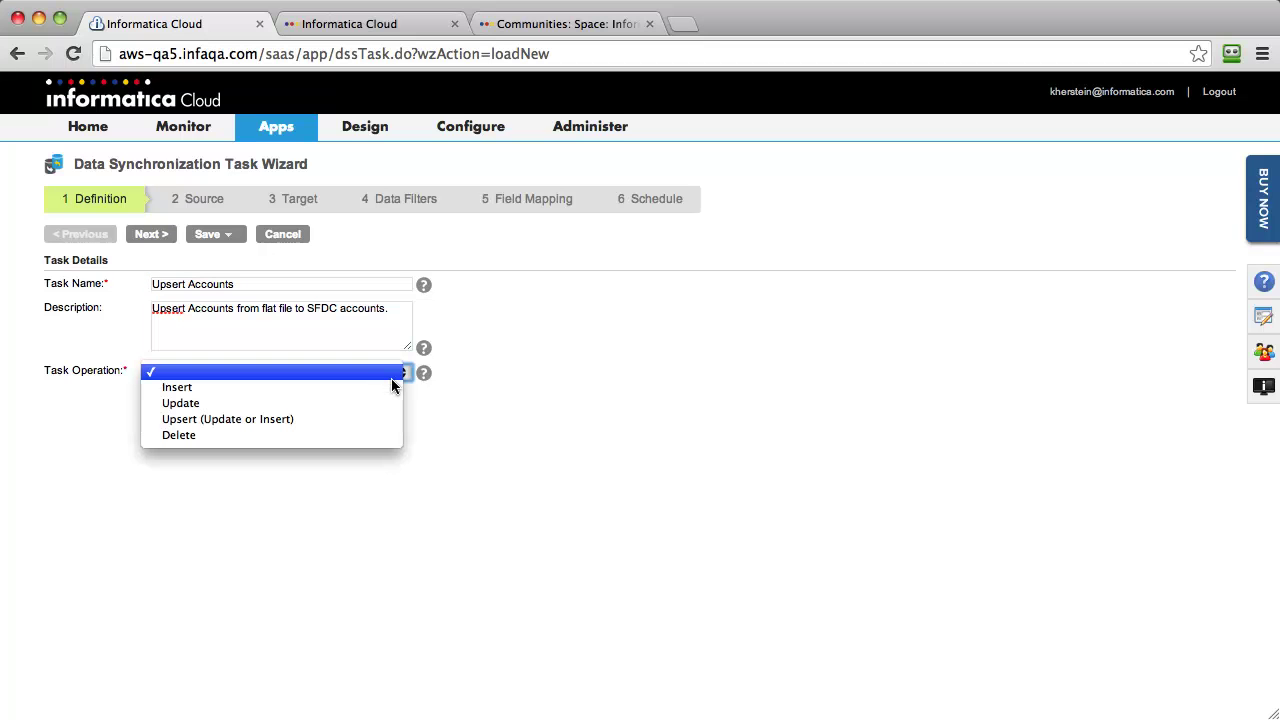
{"action": "left_click", "coordinate": [337, 419]}
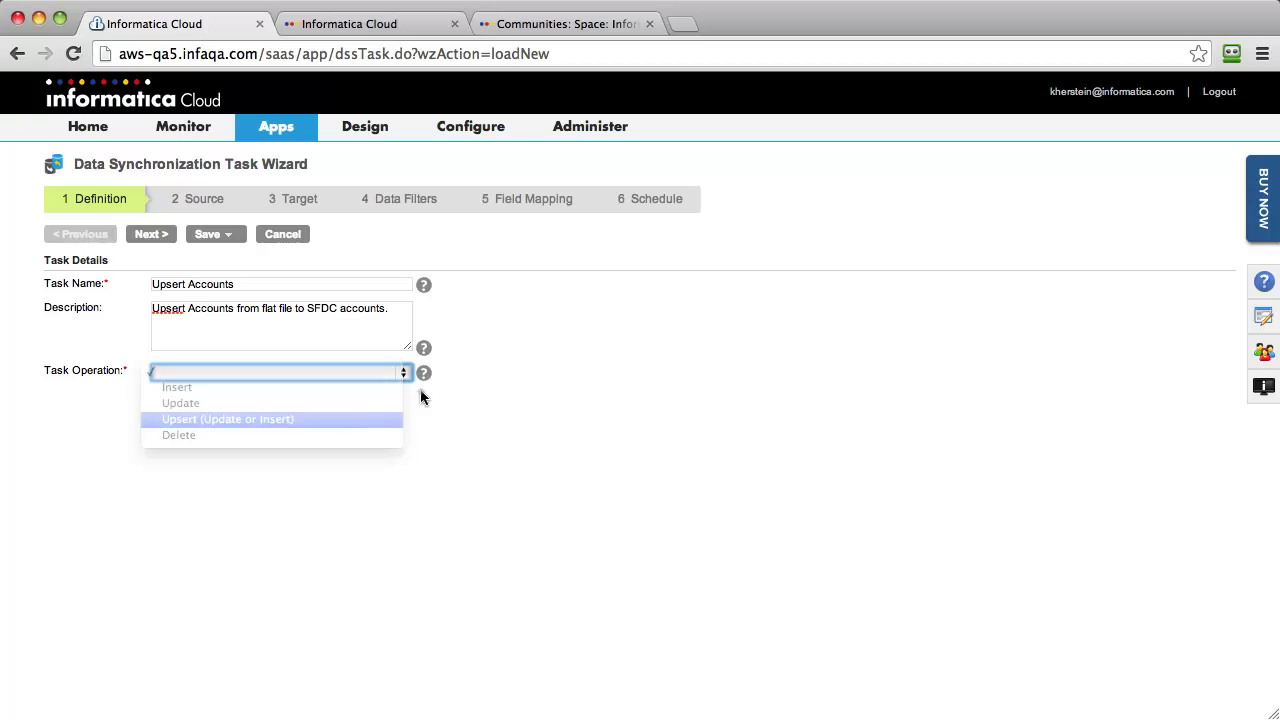
{"action": "left_click", "coordinate": [148, 235]}
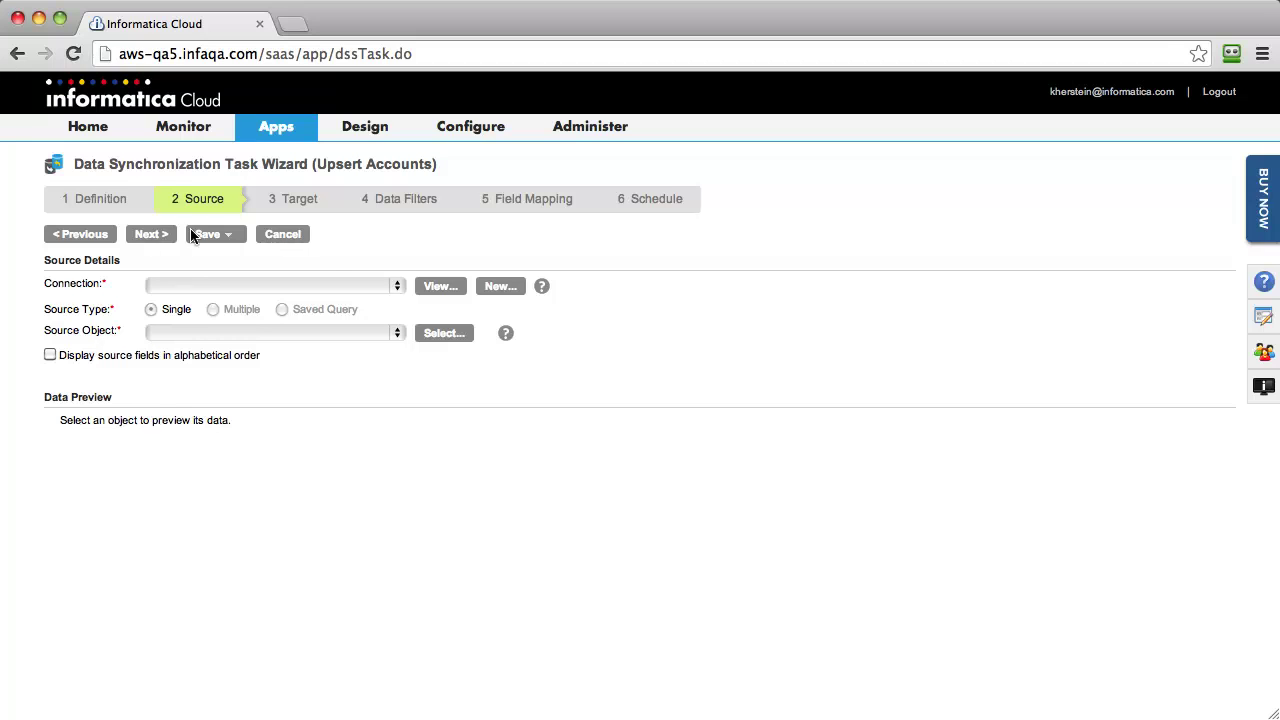
Step: Use ACCOUNT_Data.csv from the Local FileShare connection as the source and continue
{"action": "left_click", "coordinate": [388, 287]}
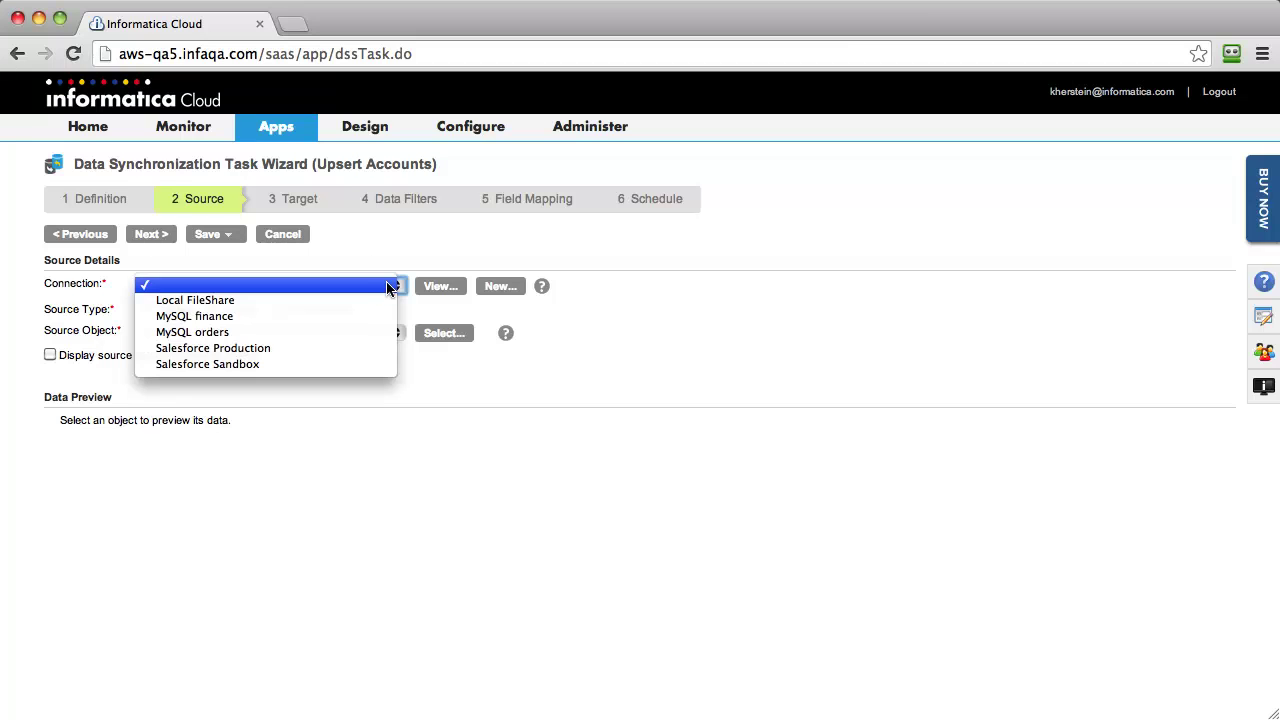
{"action": "left_click", "coordinate": [371, 298]}
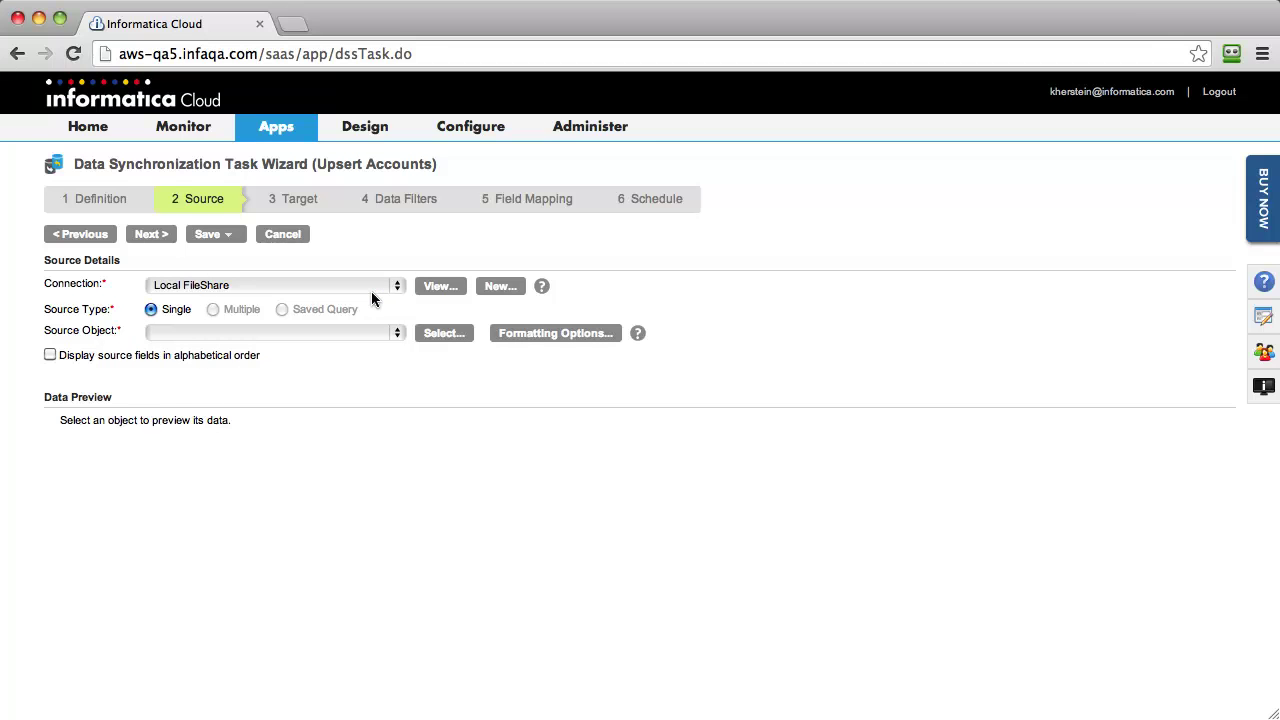
{"action": "left_click", "coordinate": [373, 332]}
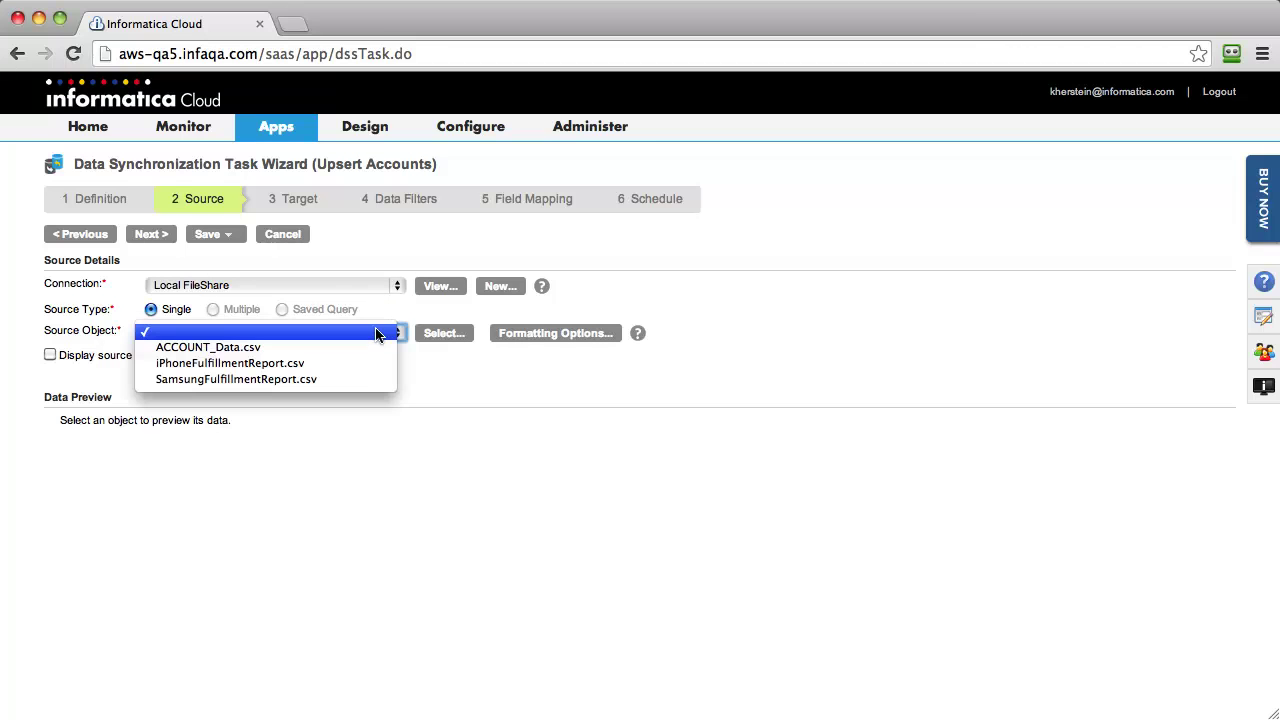
{"action": "left_click", "coordinate": [368, 347]}
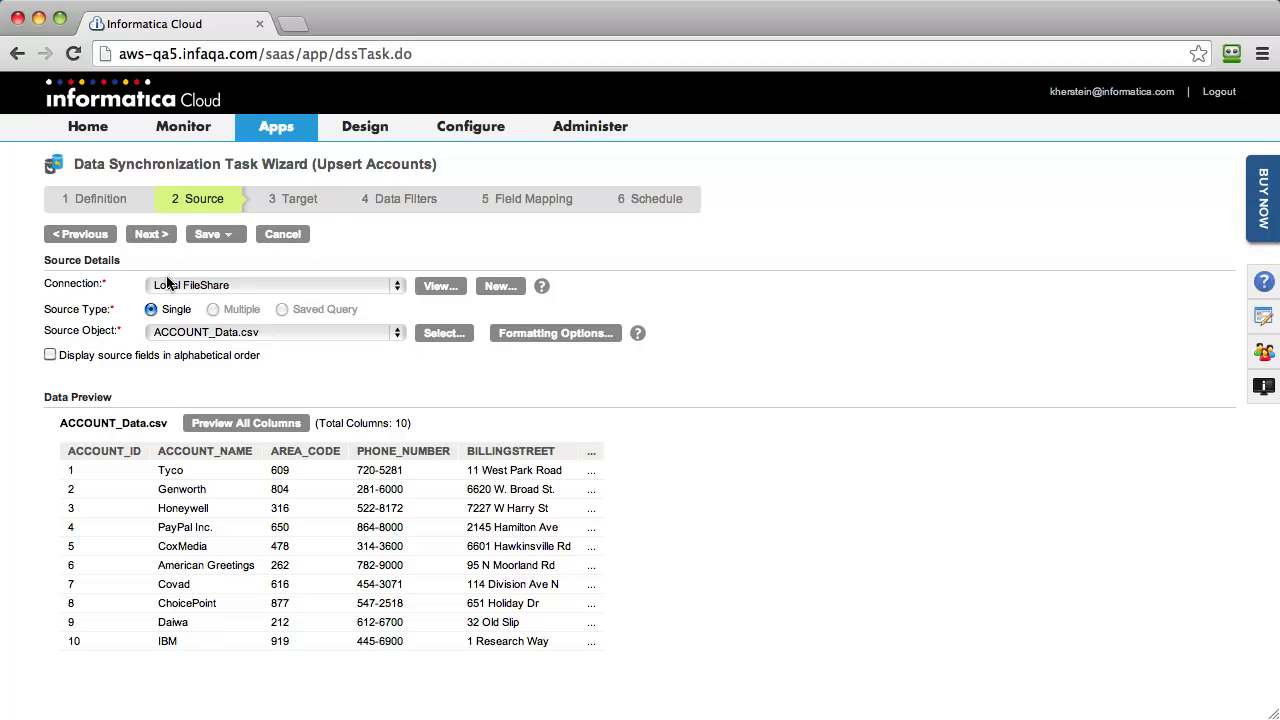
{"action": "left_click", "coordinate": [170, 237]}
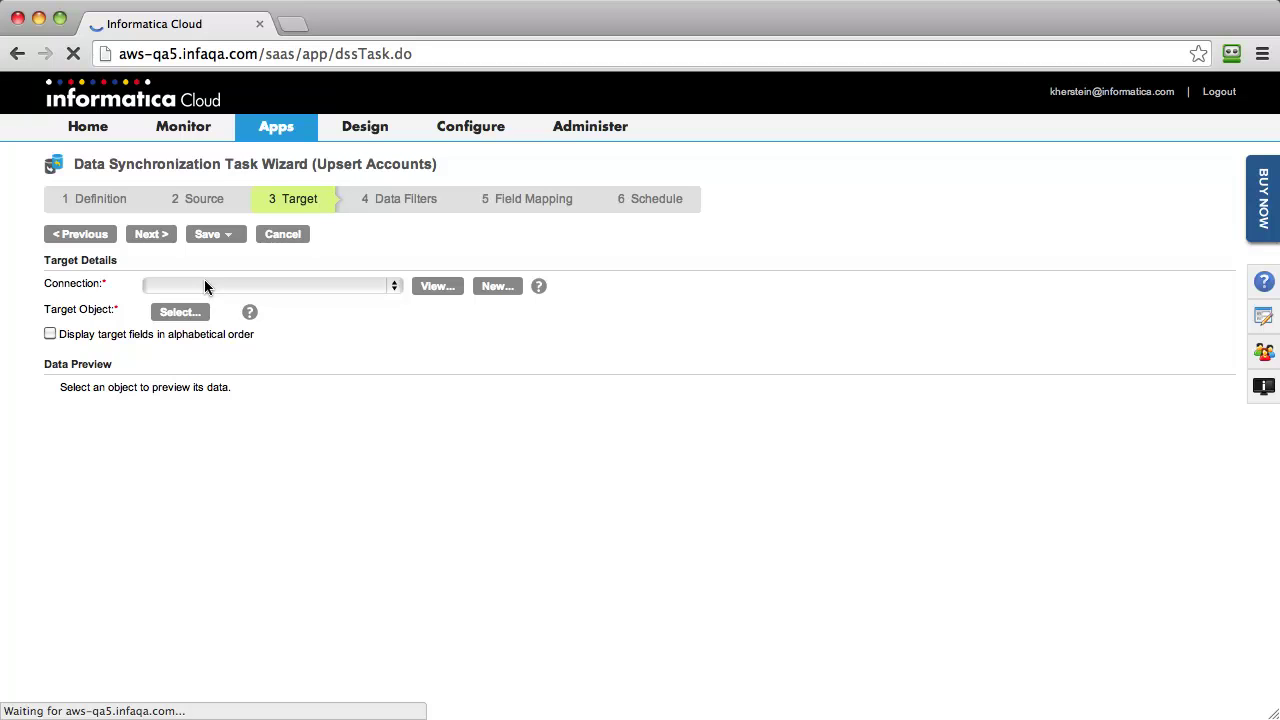
Step: Target the Account object in the Salesforce Sandbox connection and continue to Data Filters
{"action": "left_click", "coordinate": [205, 286]}
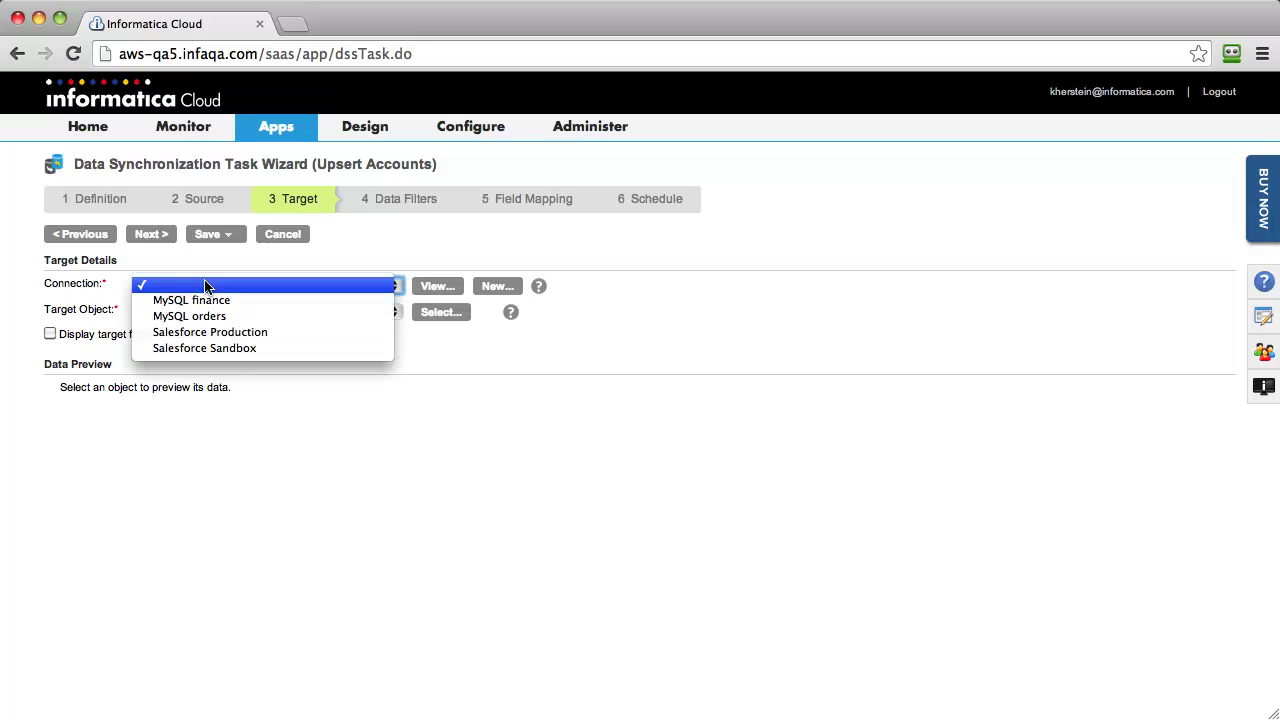
{"action": "left_click", "coordinate": [234, 341]}
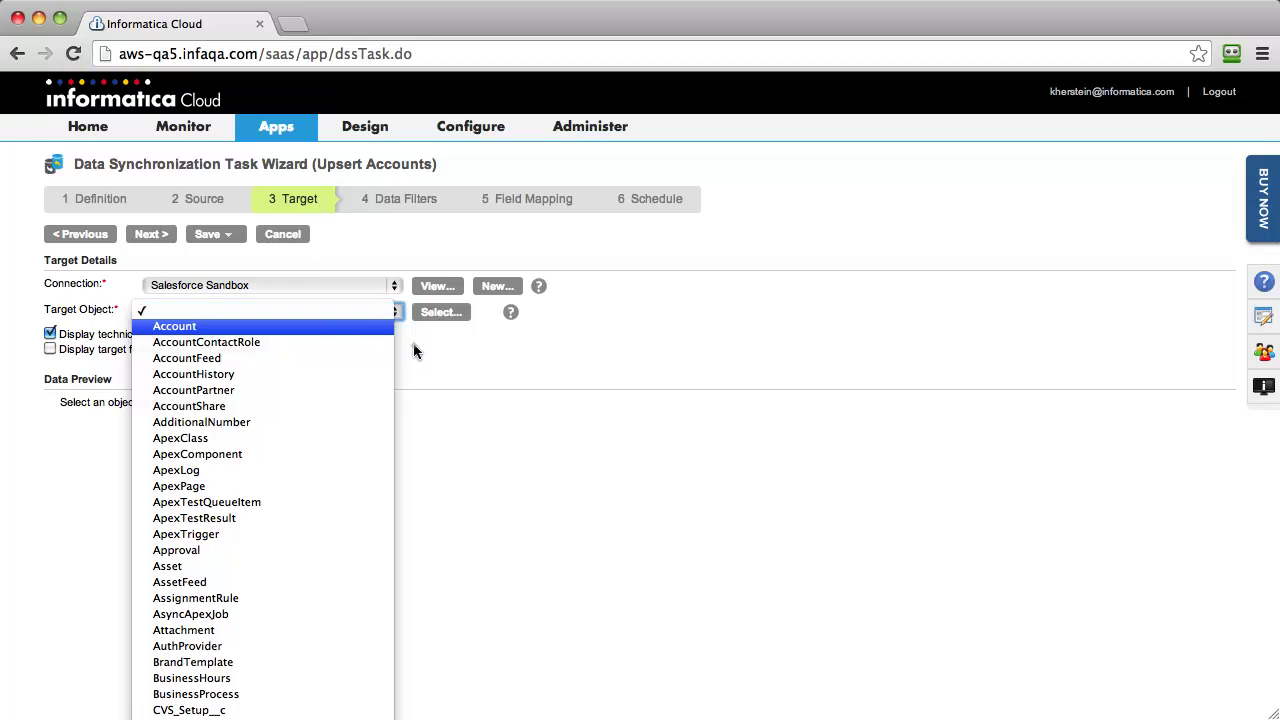
{"action": "key", "text": "Return"}
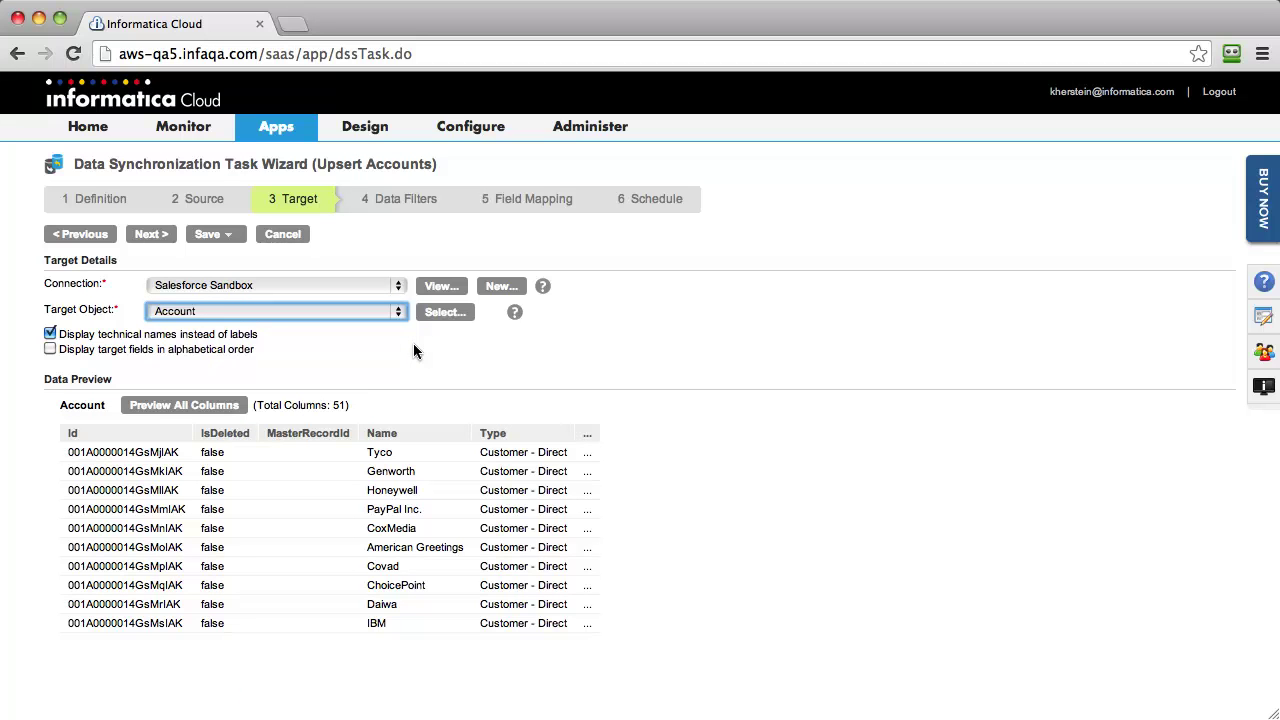
{"action": "left_click", "coordinate": [152, 235]}
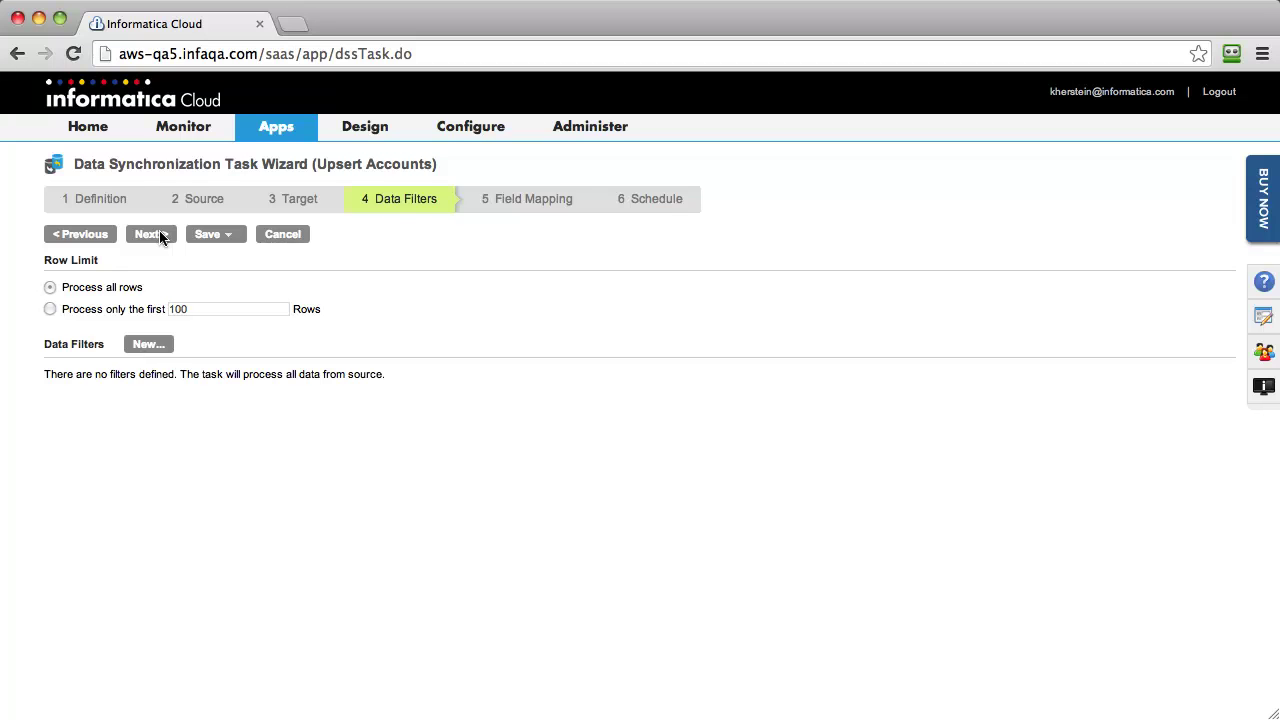
Step: Leave 'Process all rows' with no filters and continue to Field Mapping
{"action": "left_click", "coordinate": [152, 234]}
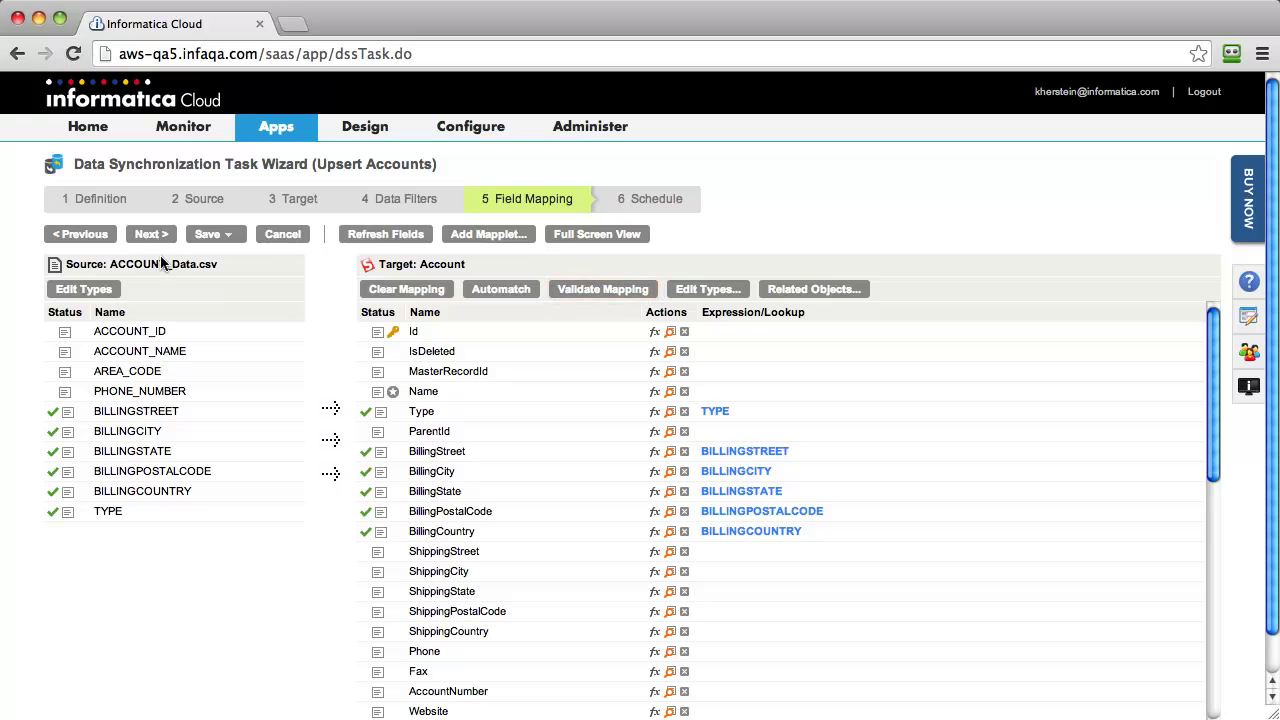
Step: Map ACCOUNT_NAME to Name and combine AREA_CODE and PHONE_NUMBER into Phone
{"action": "left_click_drag", "start_coordinate": [171, 351], "coordinate": [412, 392]}
{"action": "left_click_drag", "start_coordinate": [147, 374], "coordinate": [433, 665]}
{"action": "left_click_drag", "start_coordinate": [171, 394], "coordinate": [419, 656]}
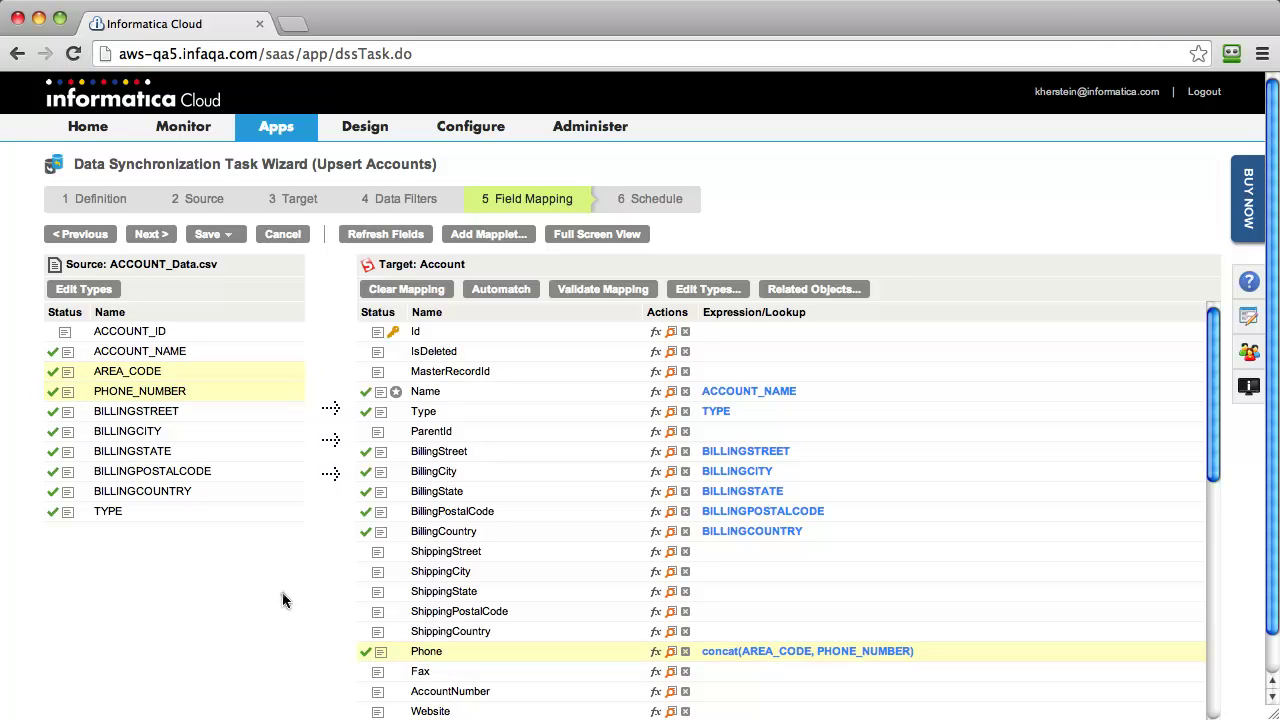
Step: Map ACCOUNT_ID to an Account ID field, validate the mapping without errors, and continue to Schedule
{"action": "scroll", "coordinate": [336, 591], "scroll_direction": "down", "scroll_amount": 1}
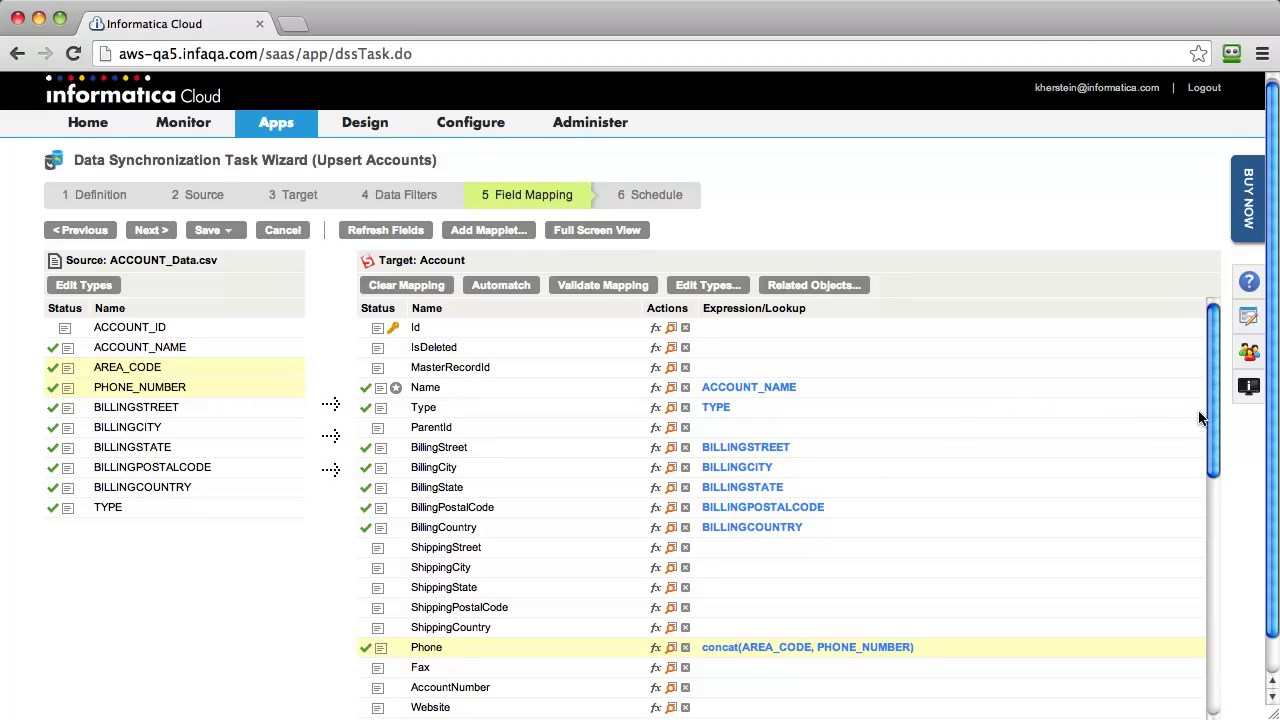
{"action": "left_click_drag", "start_coordinate": [1212, 440], "coordinate": [1215, 706]}
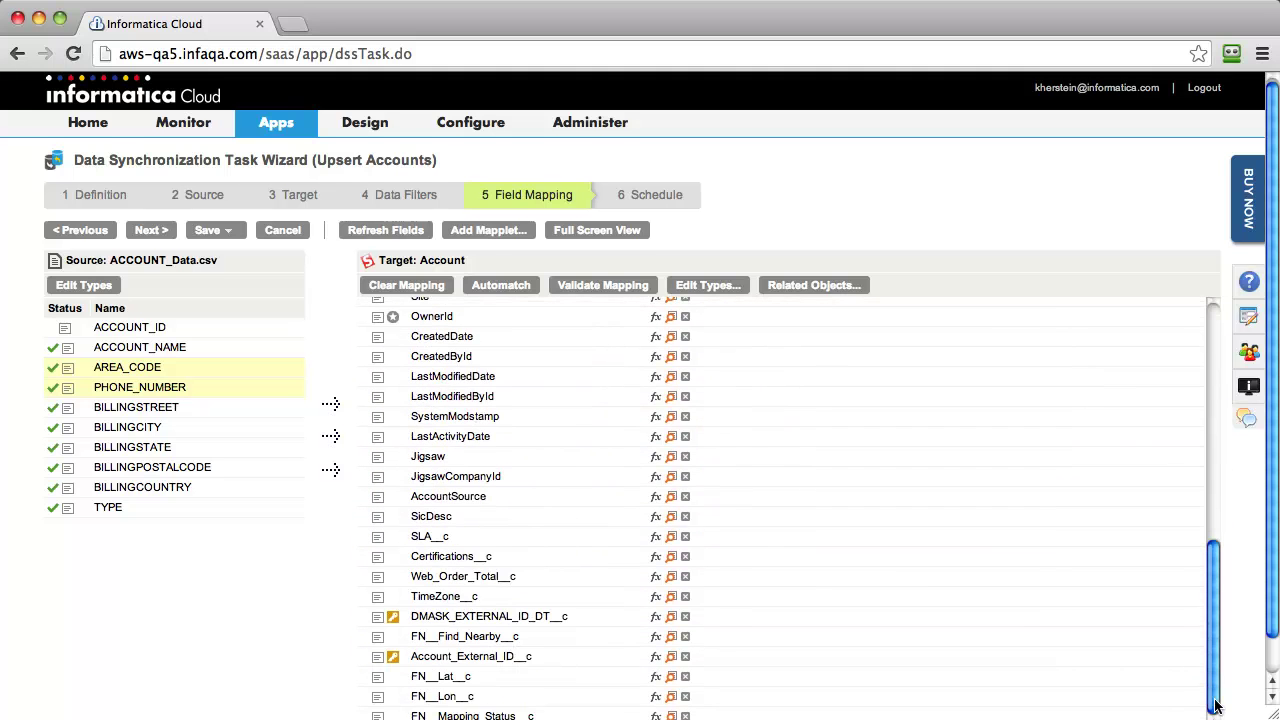
{"action": "scroll", "coordinate": [810, 583], "scroll_direction": "down", "scroll_amount": 2}
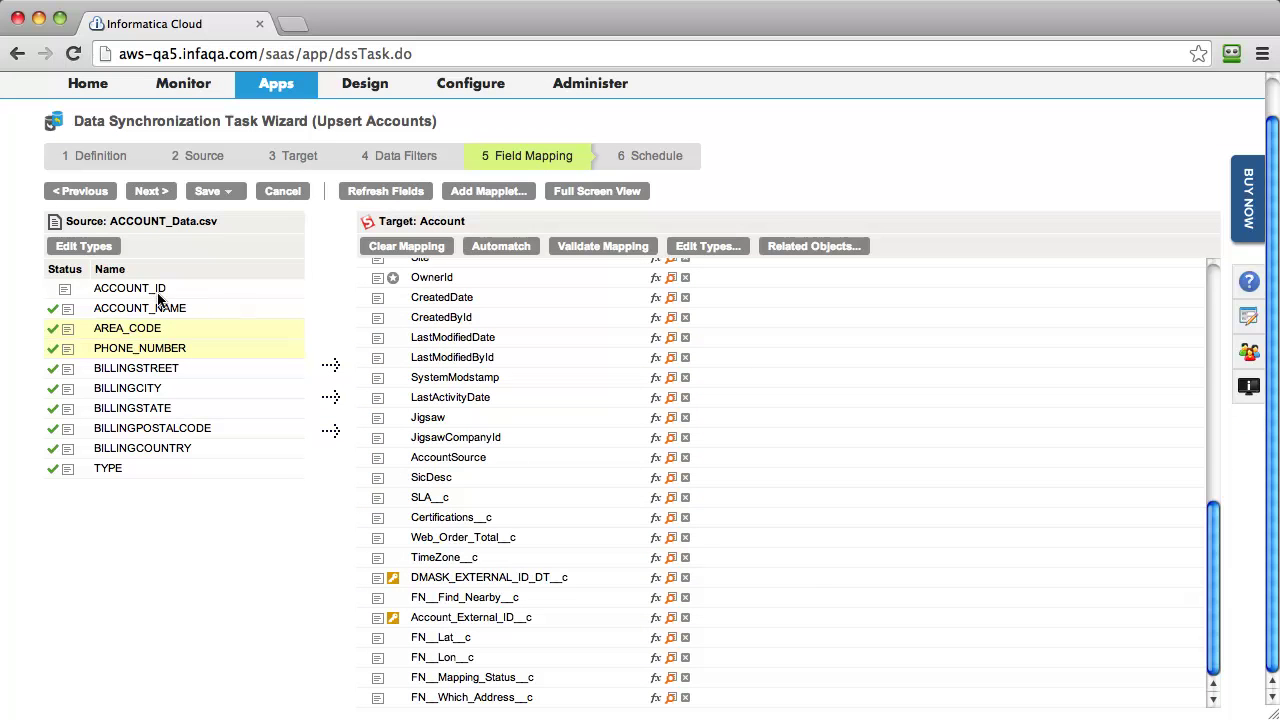
{"action": "left_click_drag", "start_coordinate": [150, 289], "coordinate": [470, 618]}
{"action": "left_click_drag", "start_coordinate": [1213, 603], "coordinate": [1243, 290]}
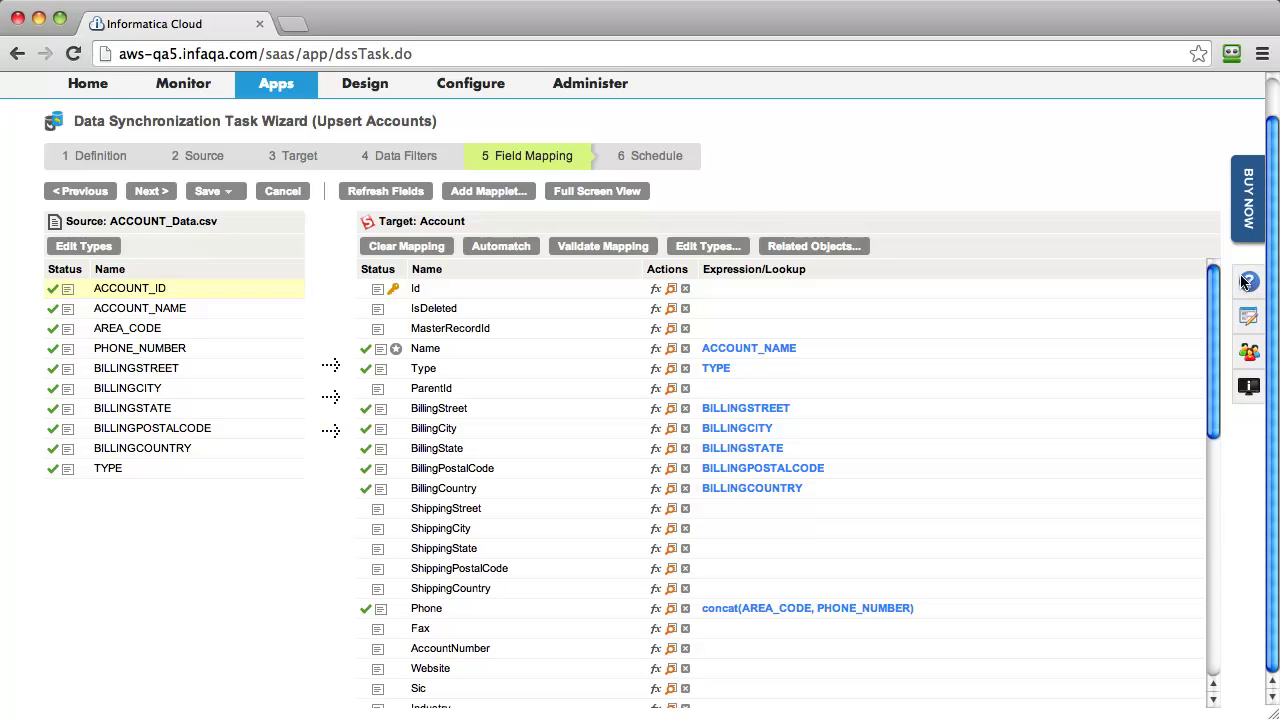
{"action": "left_click", "coordinate": [616, 248]}
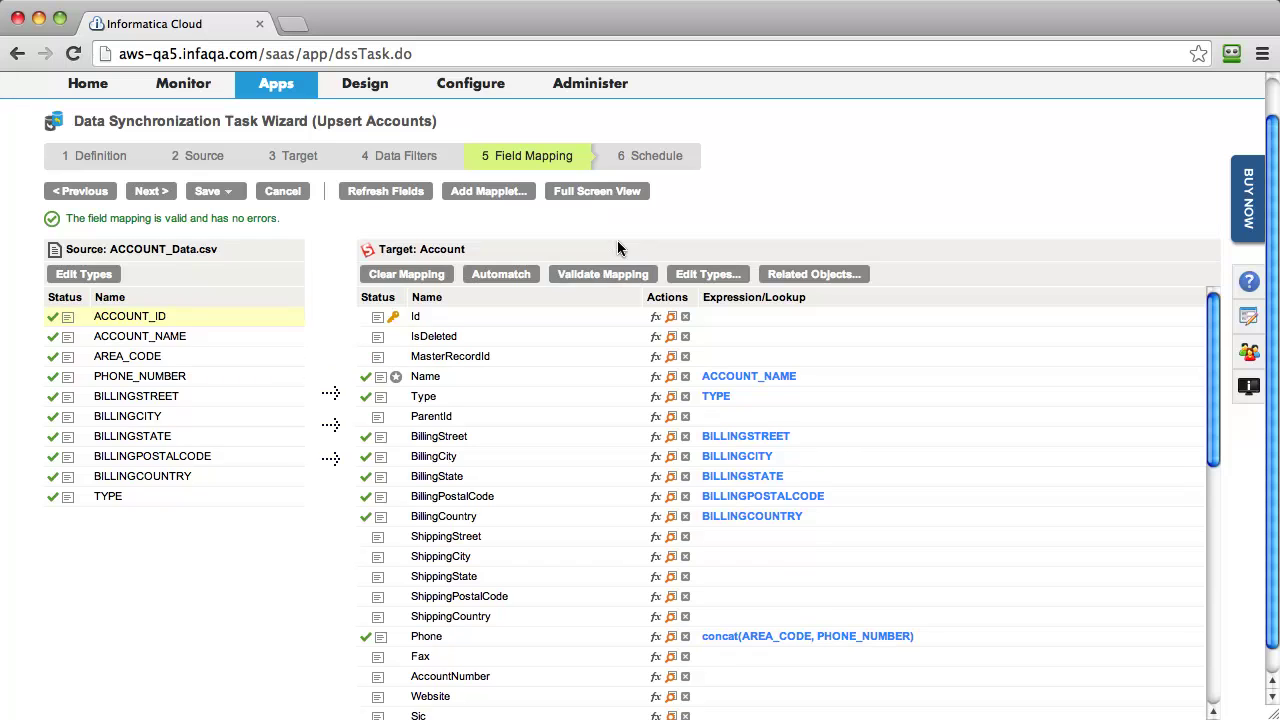
{"action": "left_click", "coordinate": [146, 191]}
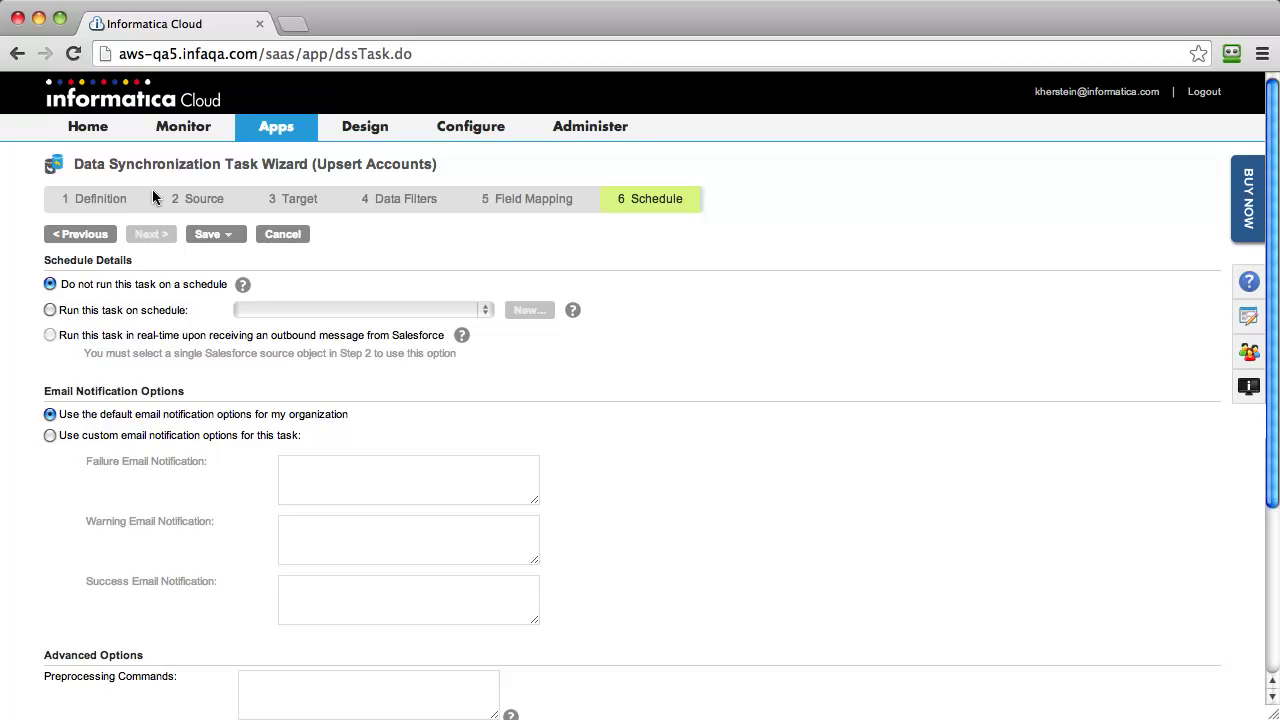
Step: Save and run the Upsert Accounts task, confirming the prompt
{"action": "left_click", "coordinate": [208, 234]}
{"action": "left_click", "coordinate": [220, 303]}
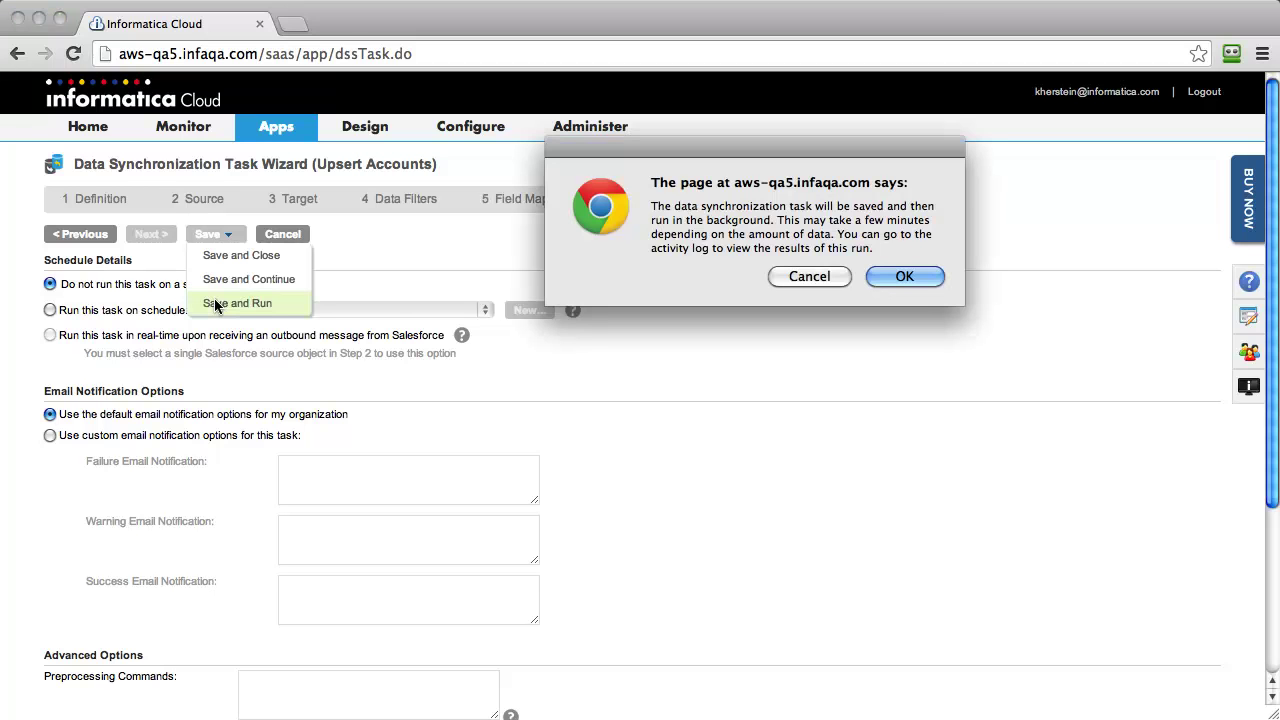
{"action": "left_click", "coordinate": [904, 277]}
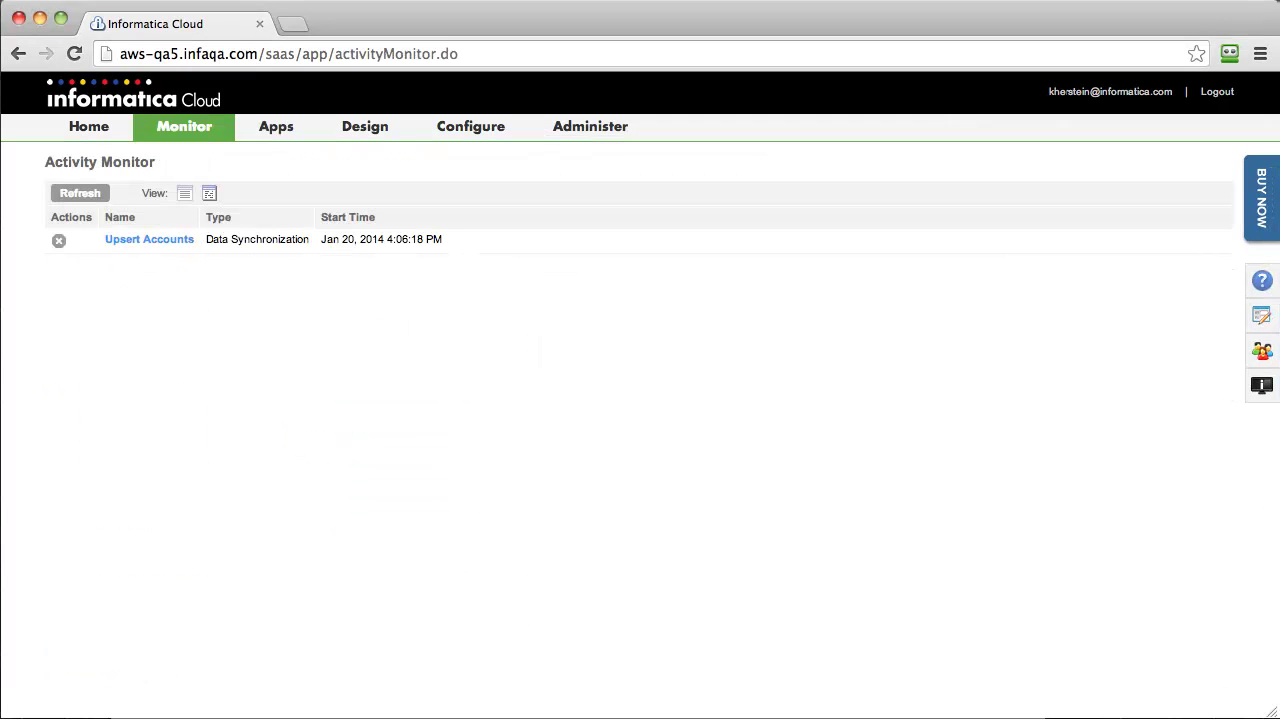